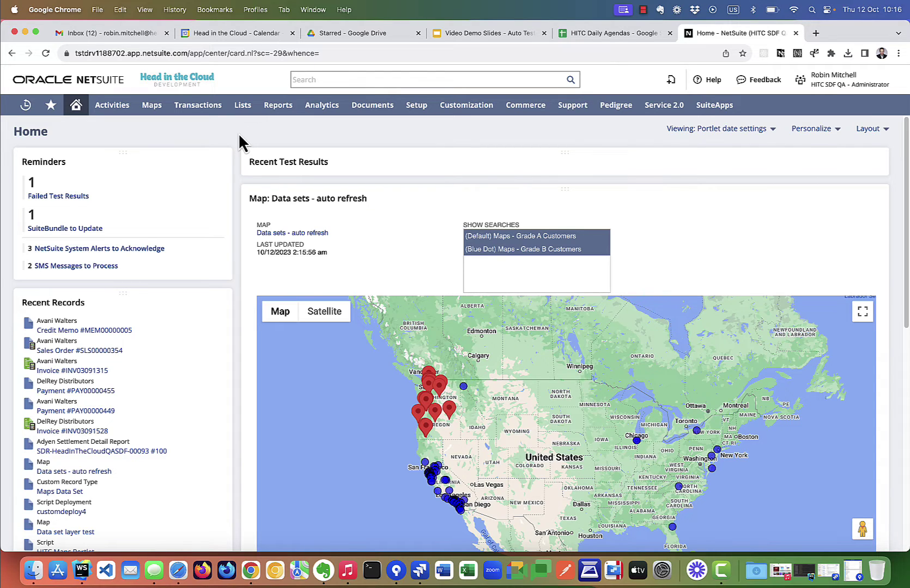
Open the HITC Test Case list under Lists > Custom, showing all ten test cases
{"action": "mouse_move", "coordinate": [244, 107]}
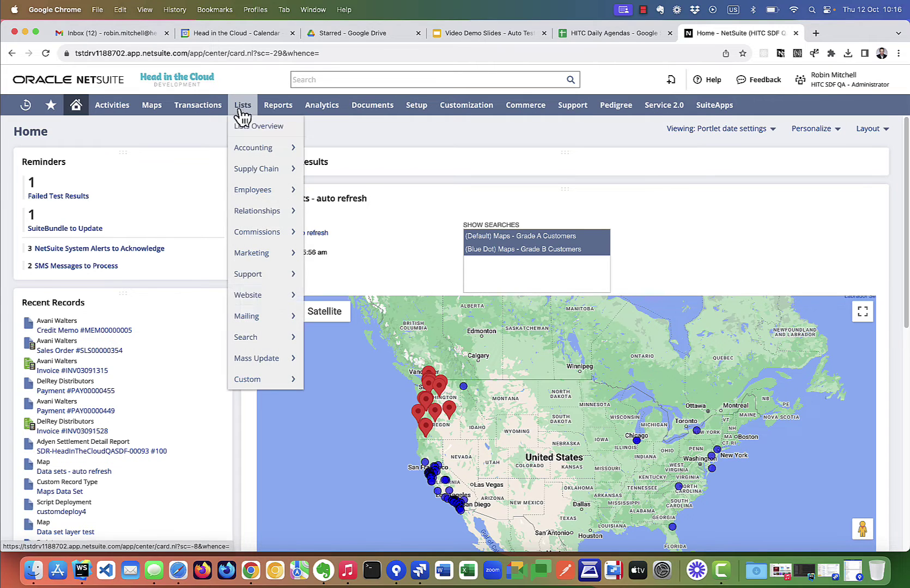
{"action": "mouse_move", "coordinate": [283, 382]}
{"action": "left_click", "coordinate": [373, 537]}
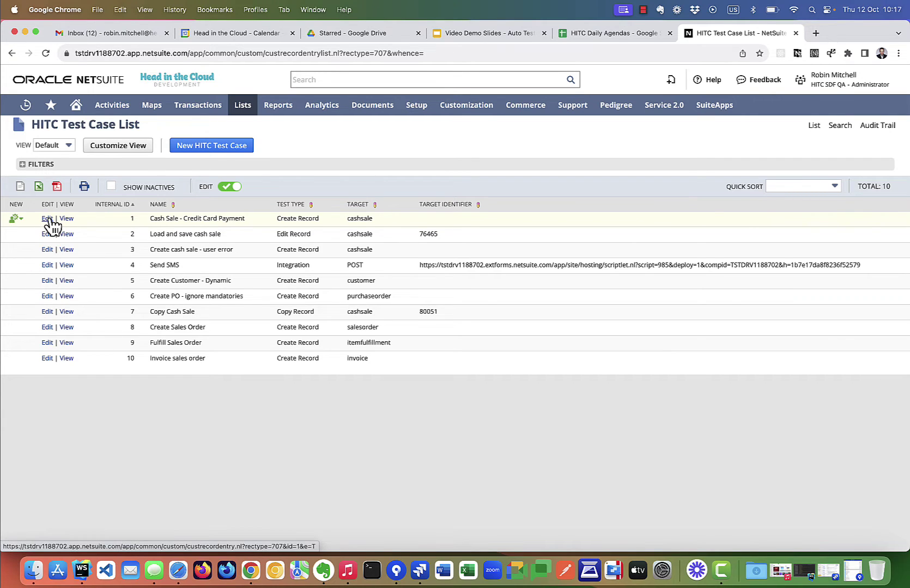
Edit the Cash Sale - Credit Card Payment test case, keeping Create Record and Cash Sale types
{"action": "left_click", "coordinate": [47, 219]}
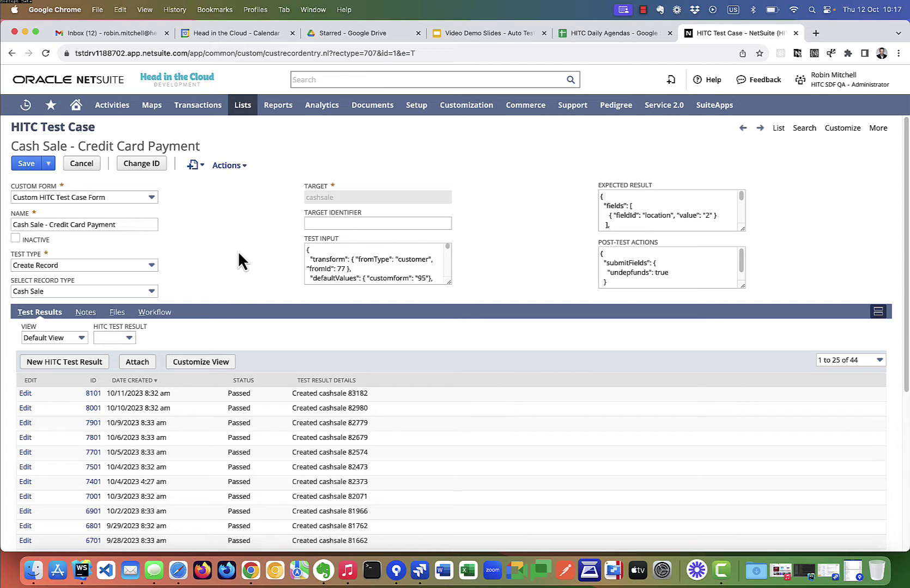
{"action": "left_click", "coordinate": [96, 264]}
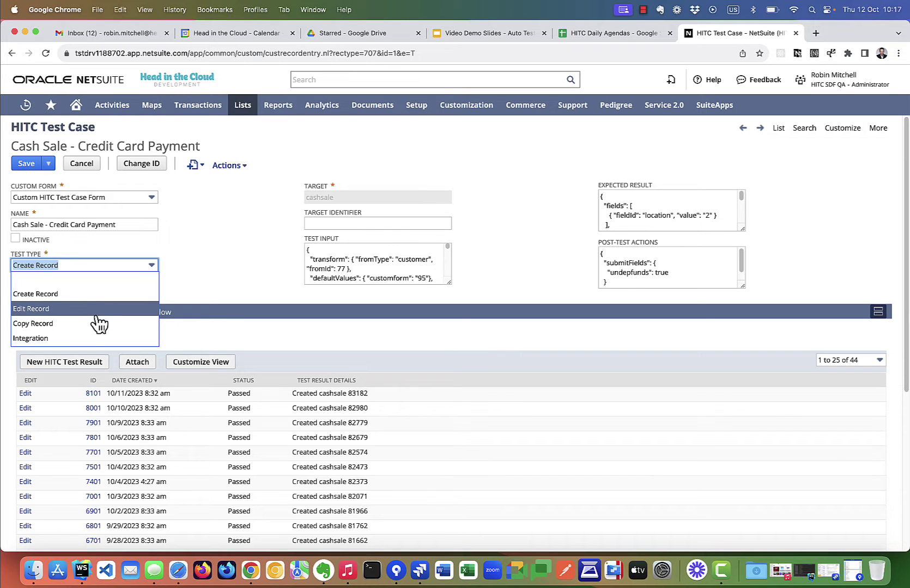
{"action": "left_click", "coordinate": [235, 251]}
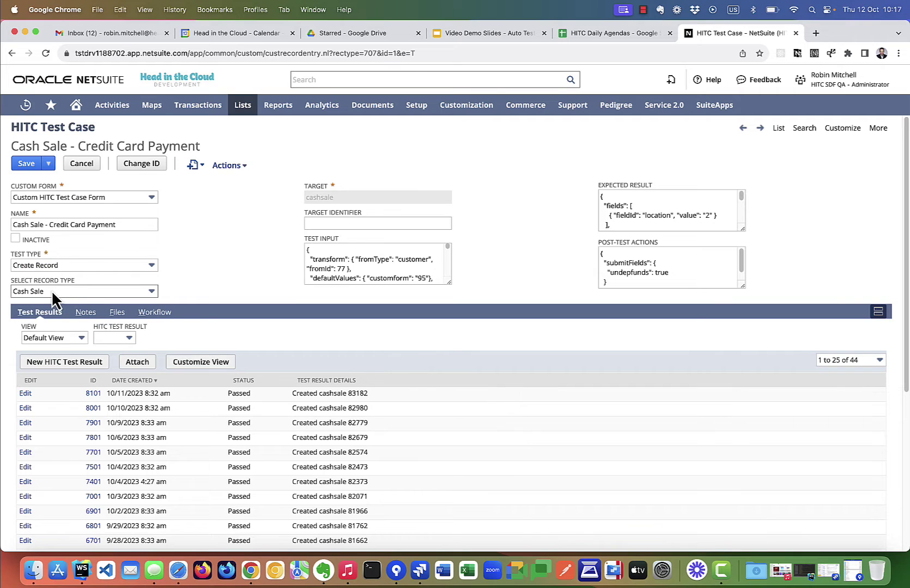
{"action": "left_click", "coordinate": [53, 291]}
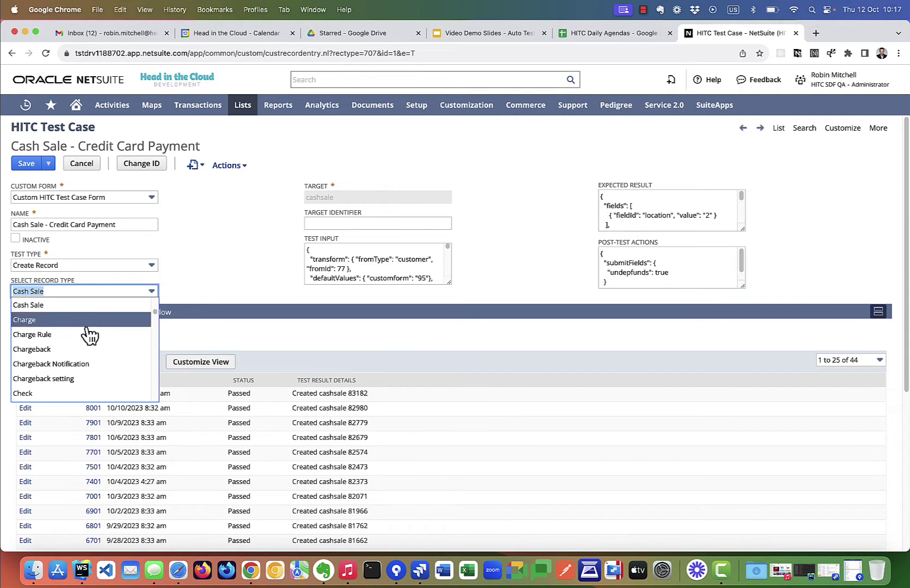
{"action": "left_click", "coordinate": [194, 290]}
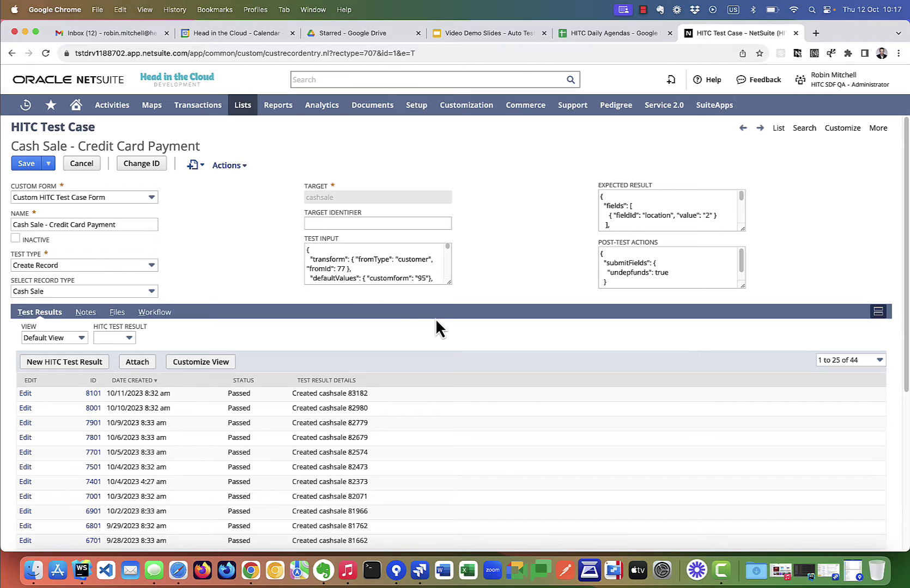
Enlarge the Test Input box, then search 'hitc auto' to open 'HITC Automated Testing Documentation.pdf'
{"action": "left_click", "coordinate": [447, 280]}
{"action": "left_click_drag", "start_coordinate": [447, 280], "coordinate": [546, 480]}
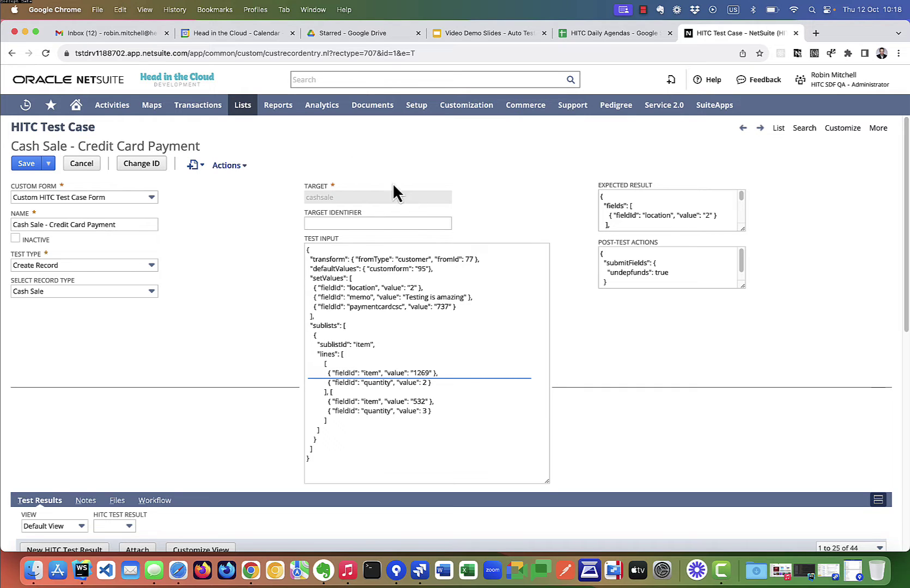
{"action": "left_click", "coordinate": [347, 80]}
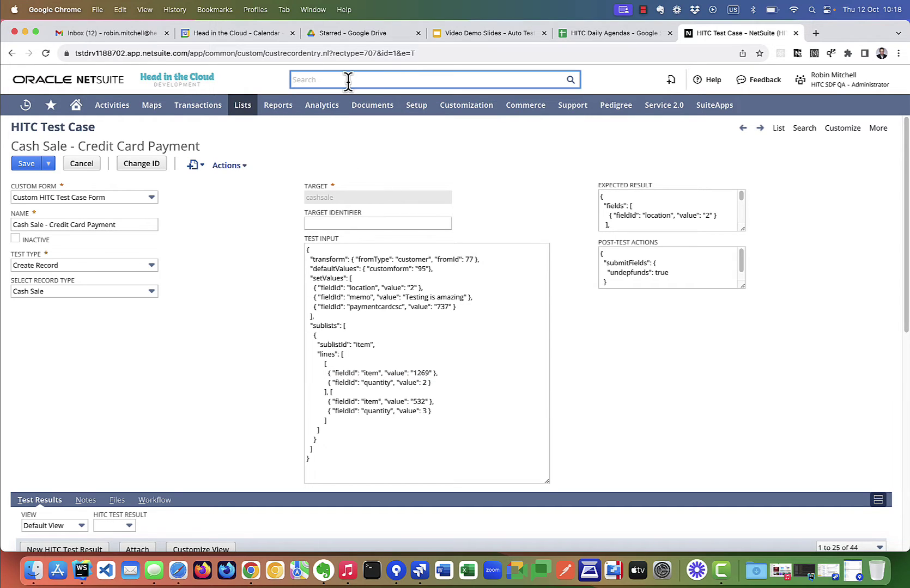
{"action": "type", "text": "hitc auto"}
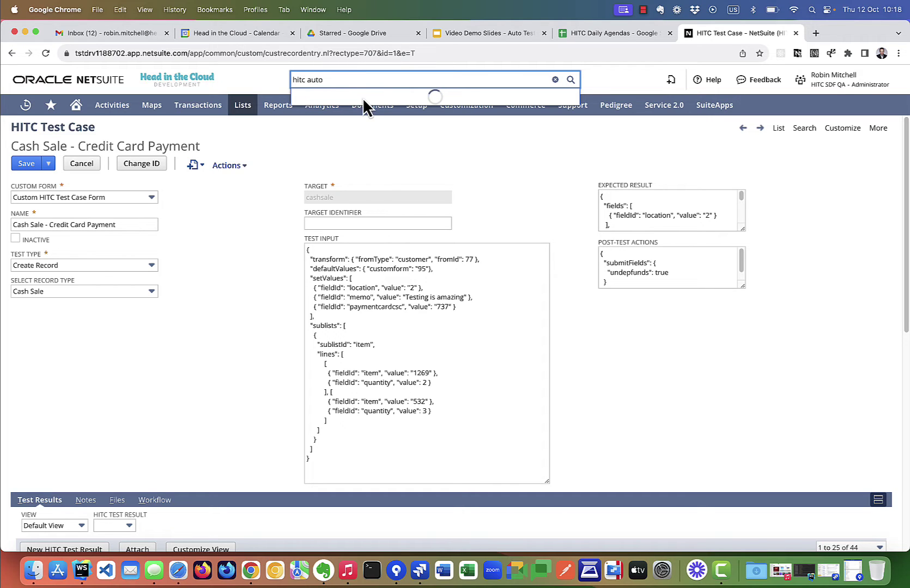
{"action": "left_click", "coordinate": [366, 99]}
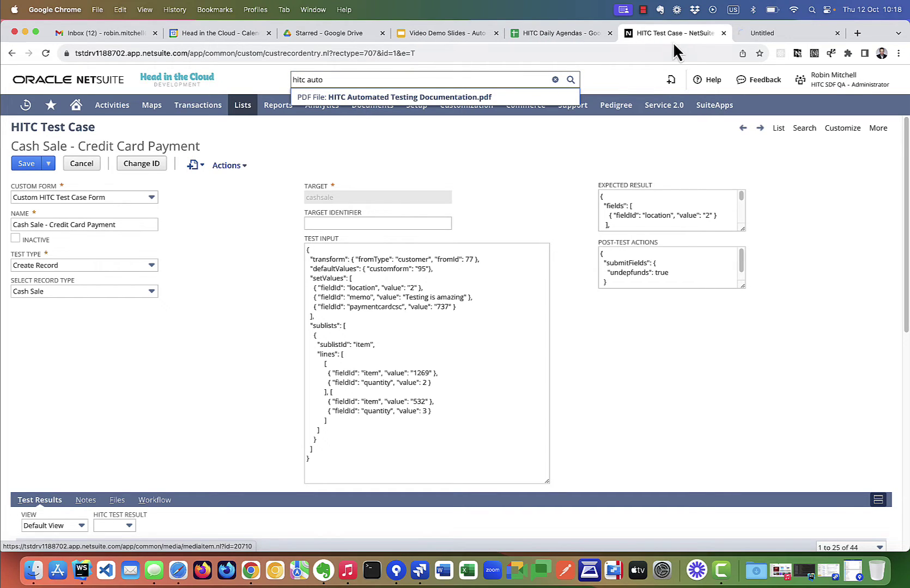
{"action": "left_click", "coordinate": [746, 32]}
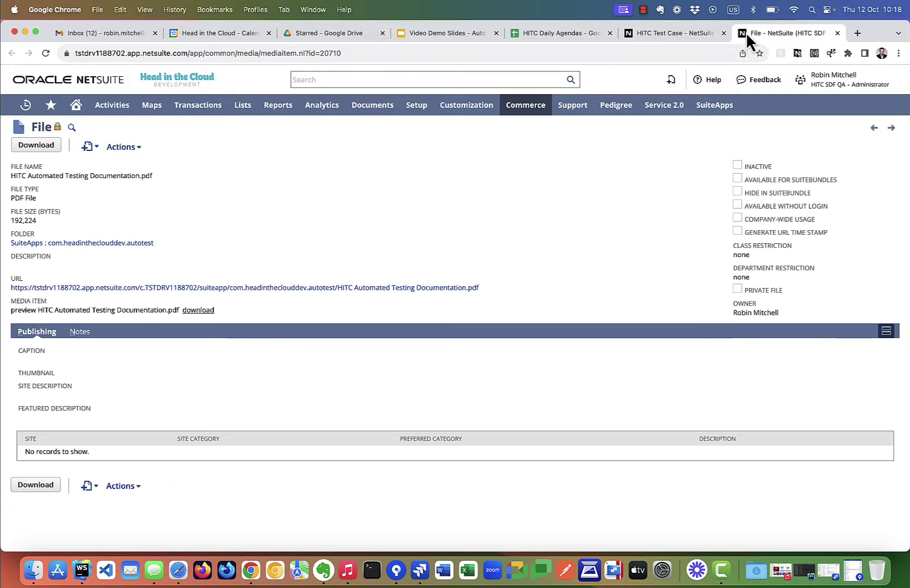
Preview the documentation PDF at 80% to read the page 4 cash sale JSON example
{"action": "left_click", "coordinate": [158, 311]}
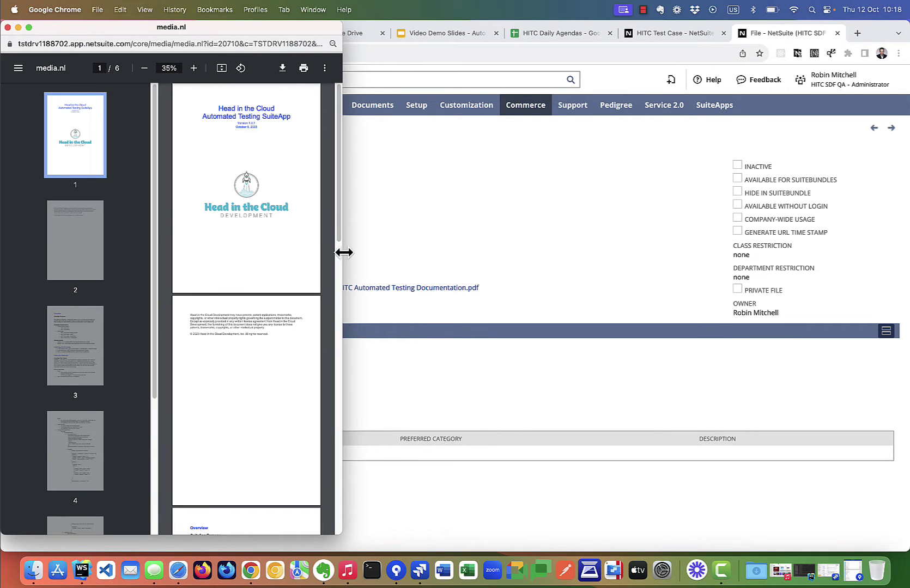
{"action": "left_click_drag", "start_coordinate": [342, 252], "coordinate": [711, 257]}
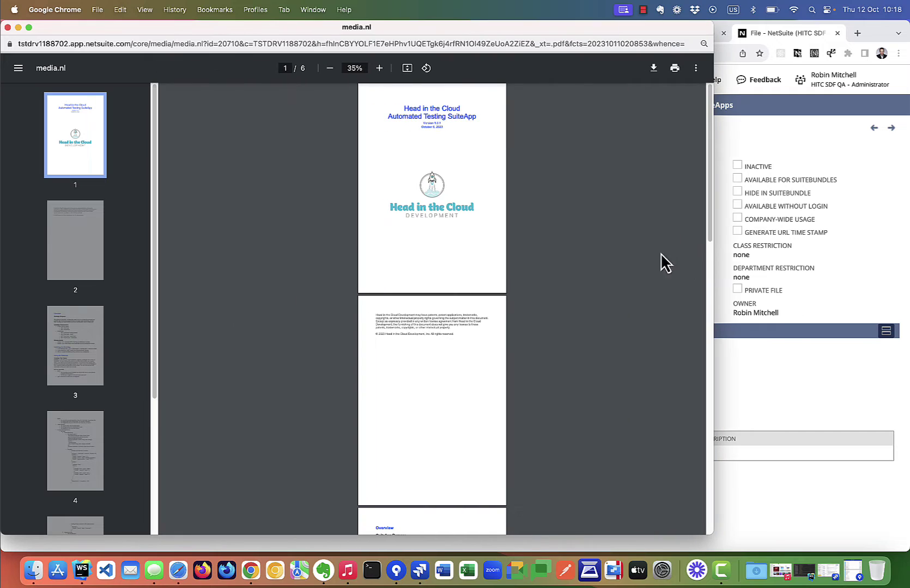
{"action": "left_click", "coordinate": [379, 68]}
{"action": "left_click", "coordinate": [379, 68]}
{"action": "left_click", "coordinate": [380, 69]}
{"action": "left_click", "coordinate": [380, 68]}
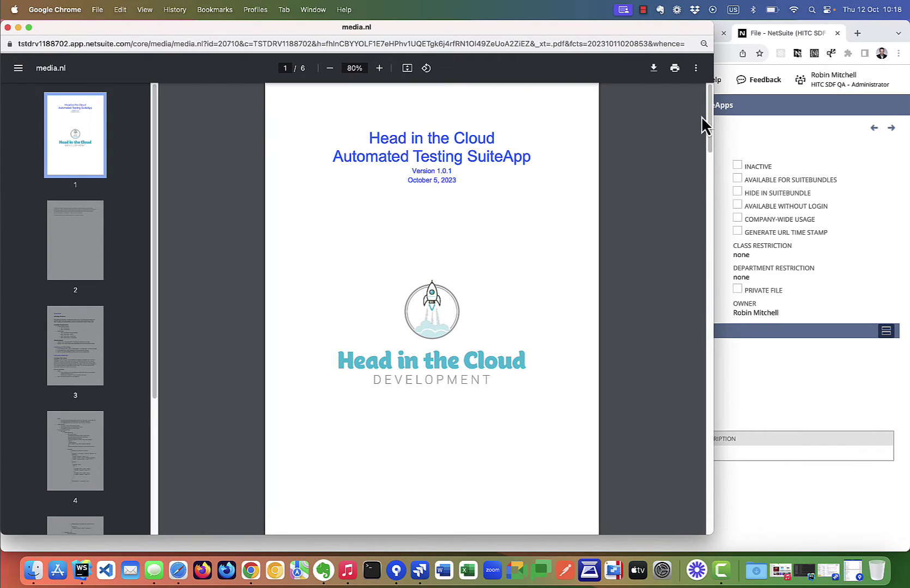
{"action": "left_click_drag", "start_coordinate": [709, 116], "coordinate": [715, 353]}
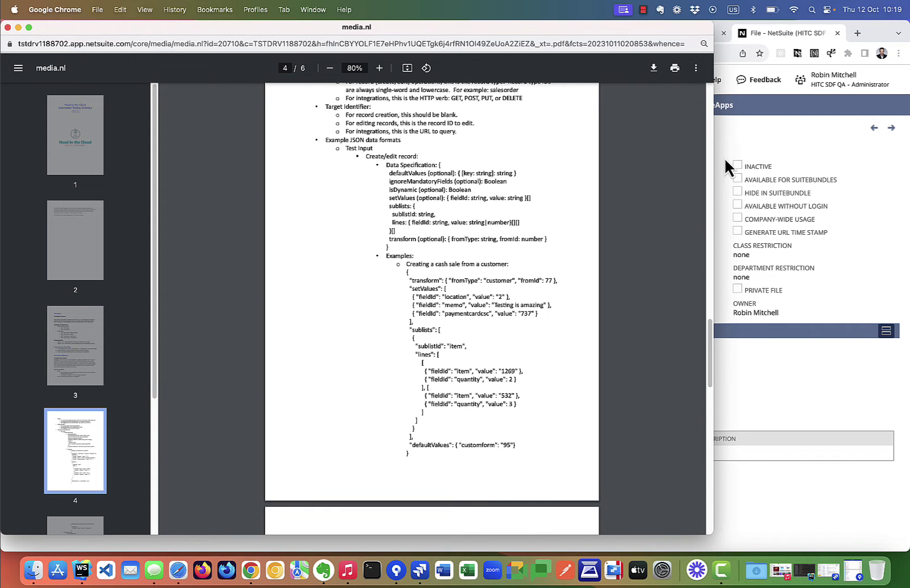
{"action": "key", "text": "super+w"}
{"action": "key", "text": "super+alt+Left"}
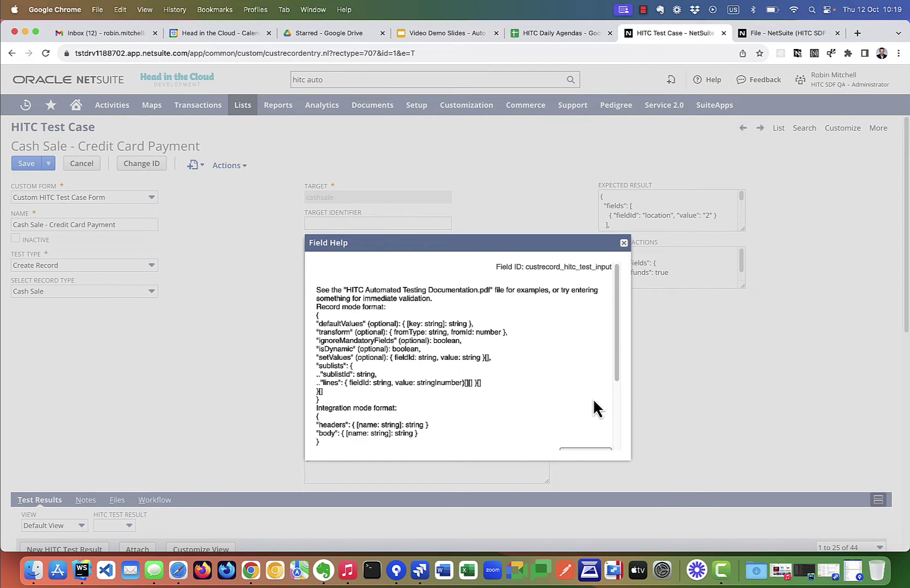
Close the field help and insert a stray comma into the Test Input JSON, breaking its syntax
{"action": "left_click", "coordinate": [624, 244]}
{"action": "left_click", "coordinate": [391, 315]}
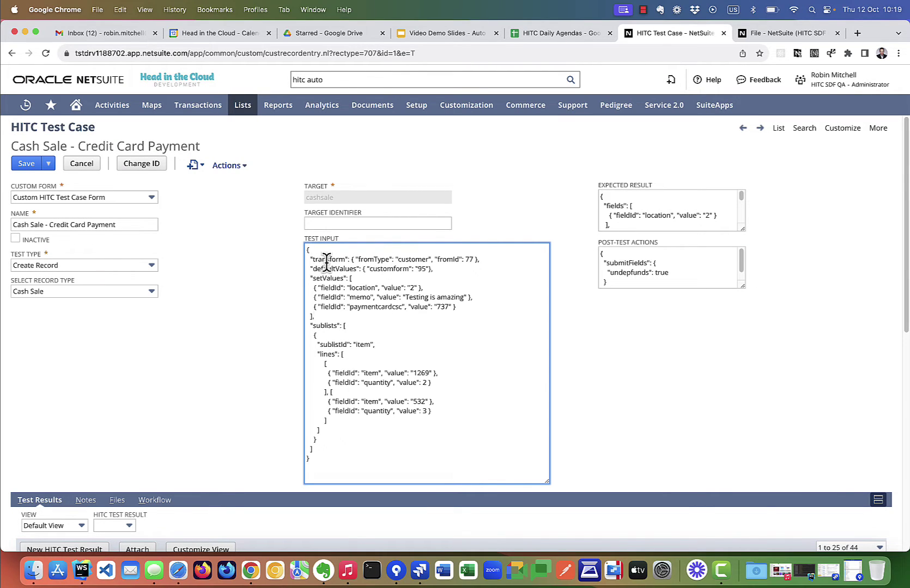
{"action": "left_click", "coordinate": [482, 260]}
{"action": "key", "text": "BackSpace"}
{"action": "key", "text": "BackSpace"}
{"action": "key", "text": "BackSpace"}
{"action": "type", "text": "},"}
{"action": "left_click", "coordinate": [442, 268]}
{"action": "left_click", "coordinate": [463, 307]}
{"action": "left_click", "coordinate": [446, 383]}
{"action": "left_click", "coordinate": [443, 412]}
{"action": "left_click", "coordinate": [441, 402]}
{"action": "scroll", "coordinate": [441, 403], "scroll_direction": "down", "scroll_amount": 1}
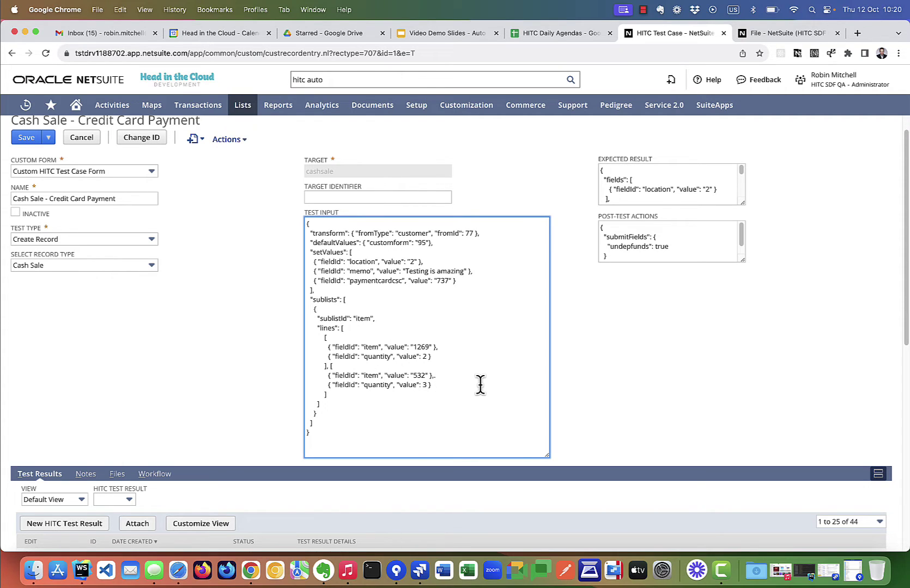
Confirm validation rejects the broken Test Input JSON and dismiss the alert
{"action": "key", "text": "Tab"}
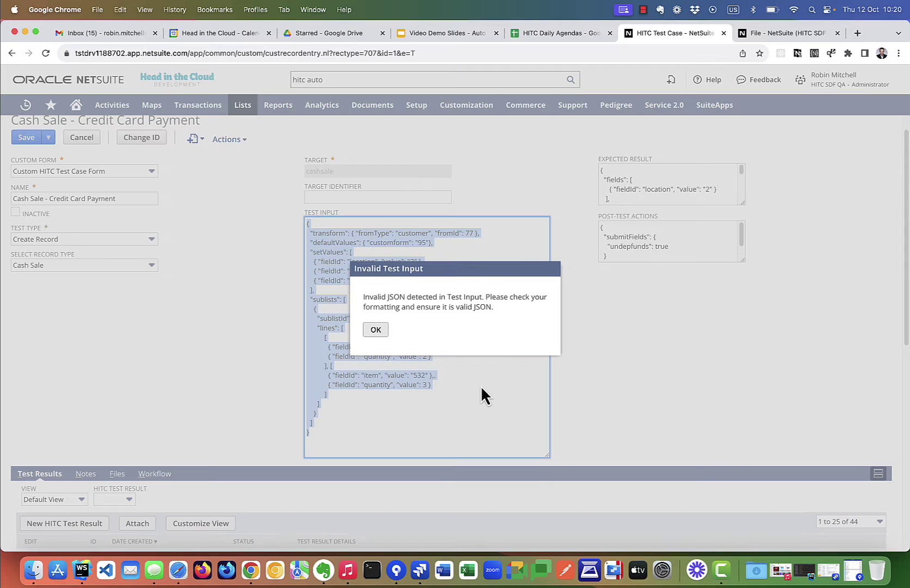
{"action": "left_click", "coordinate": [377, 331]}
{"action": "left_click", "coordinate": [441, 375]}
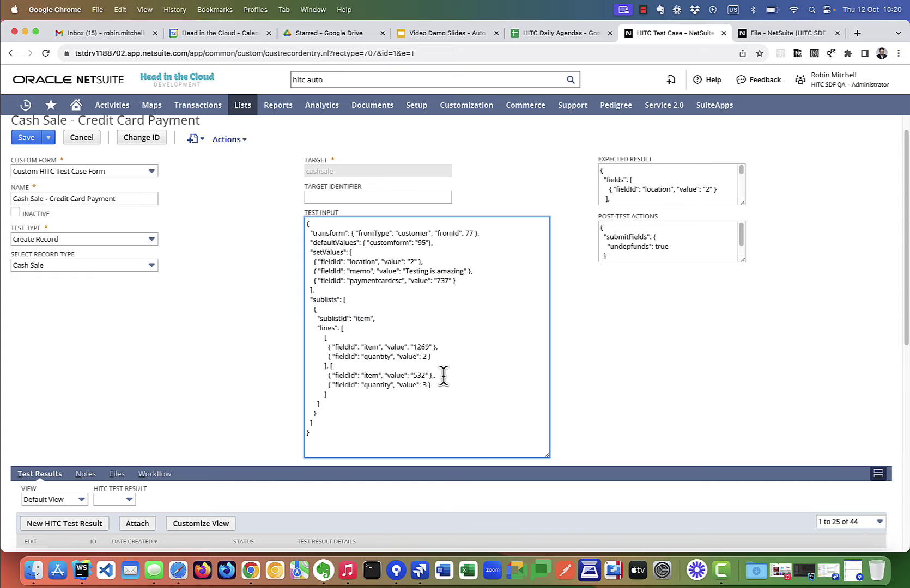
Add a "files": test key, confirm it is rejected as invalid, and remove it
{"action": "left_click", "coordinate": [324, 290]}
{"action": "key", "text": "Return"}
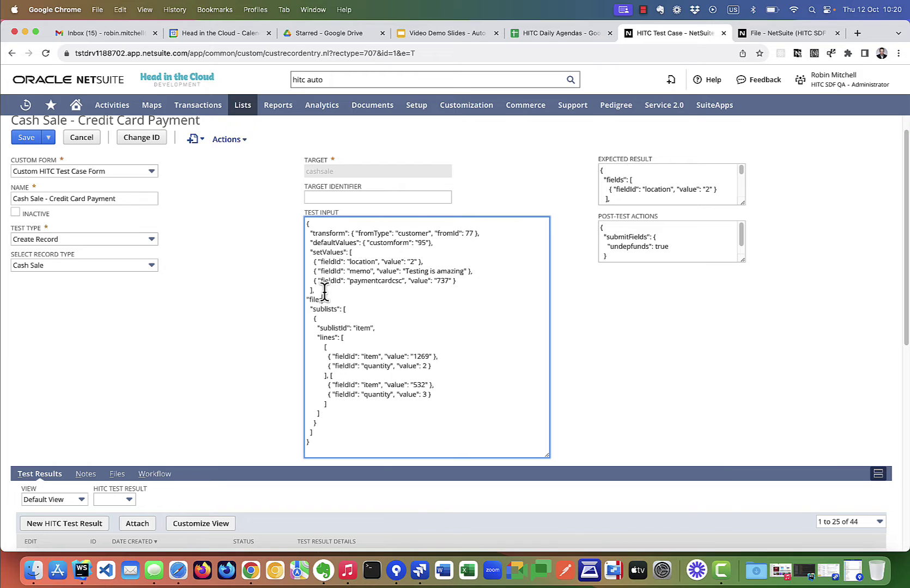
{"action": "type", "text": "\"files\": test,"}
{"action": "key", "text": "Tab"}
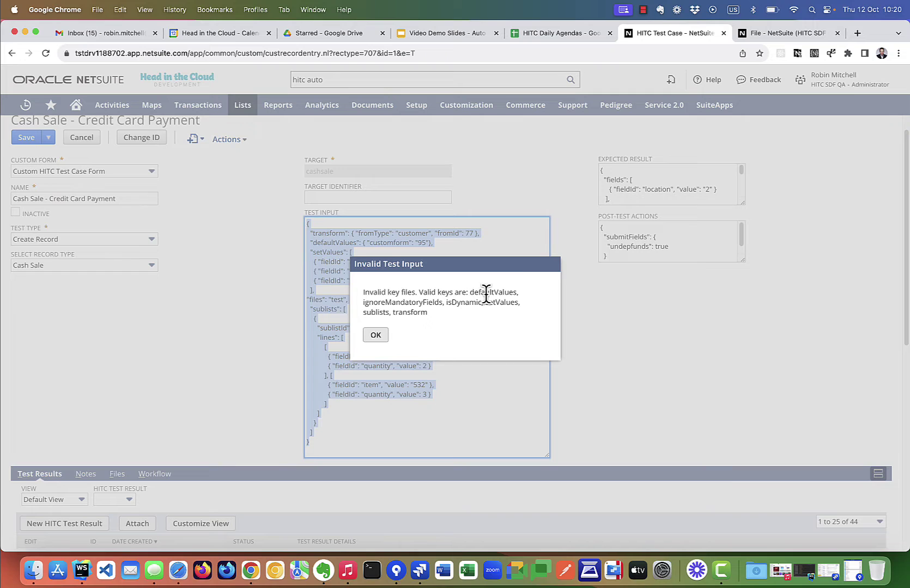
{"action": "key", "text": "Return"}
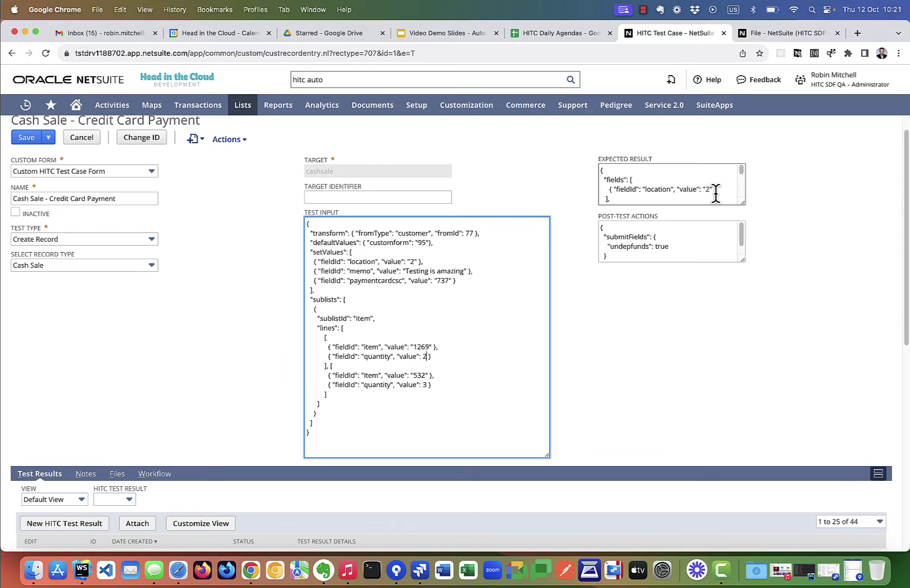
Enlarge the Expected Result box to show location "2" and line 1 quantity 3
{"action": "left_click_drag", "start_coordinate": [741, 202], "coordinate": [809, 315]}
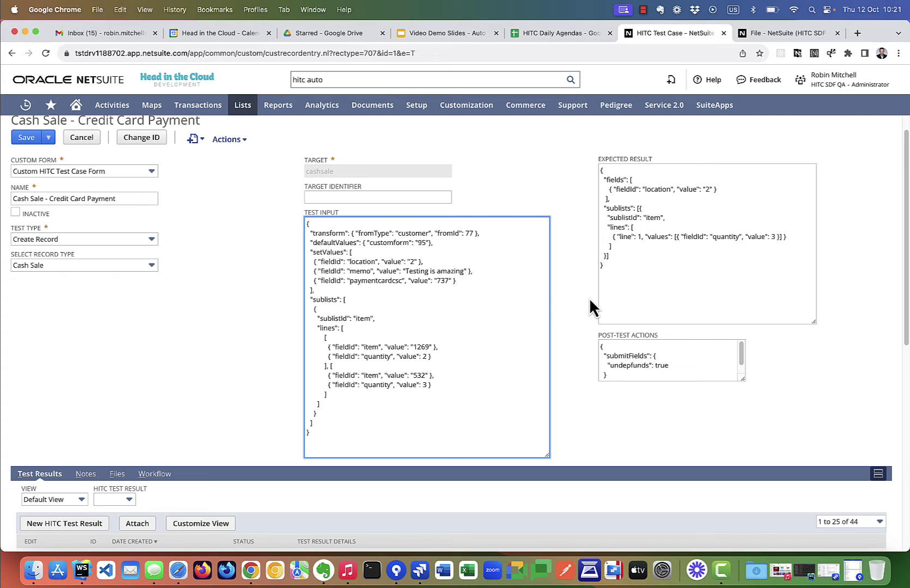
{"action": "left_click", "coordinate": [716, 272]}
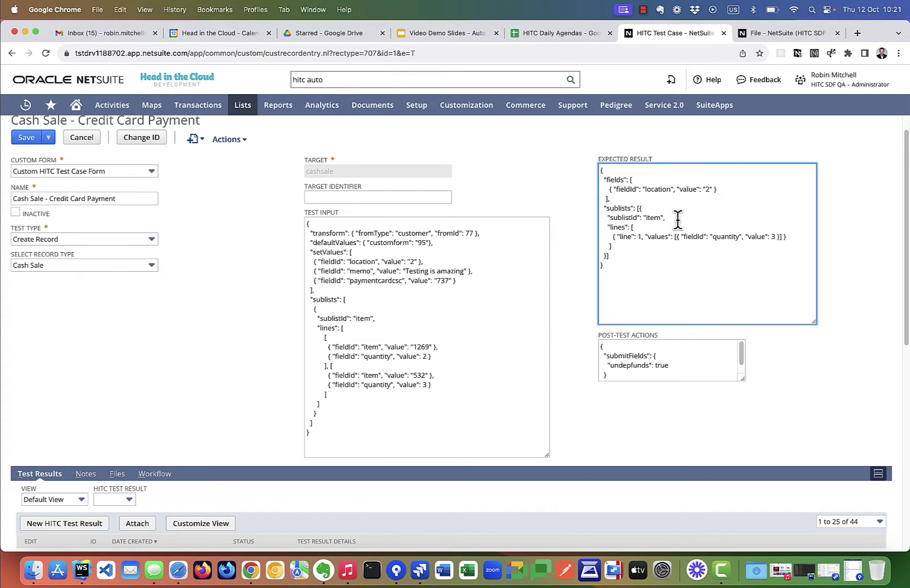
{"action": "left_click", "coordinate": [665, 236]}
Read the page 5 Expected Result specification in the PDF, then bring back the test case
{"action": "left_click", "coordinate": [71, 161]}
{"action": "left_click_drag", "start_coordinate": [1, 150], "coordinate": [49, 150]}
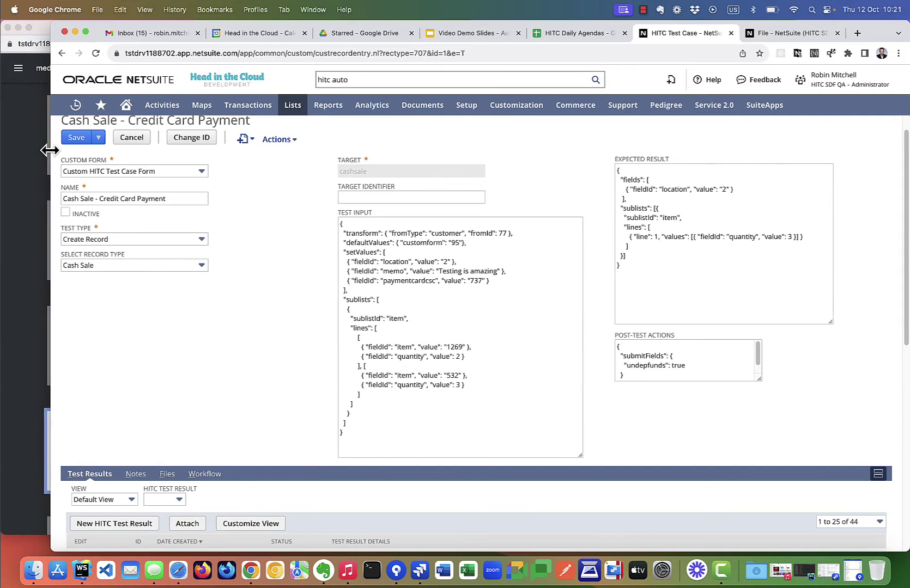
{"action": "left_click", "coordinate": [20, 159]}
{"action": "scroll", "coordinate": [445, 280], "scroll_direction": "down", "scroll_amount": 1}
{"action": "scroll", "coordinate": [446, 281], "scroll_direction": "down", "scroll_amount": 10}
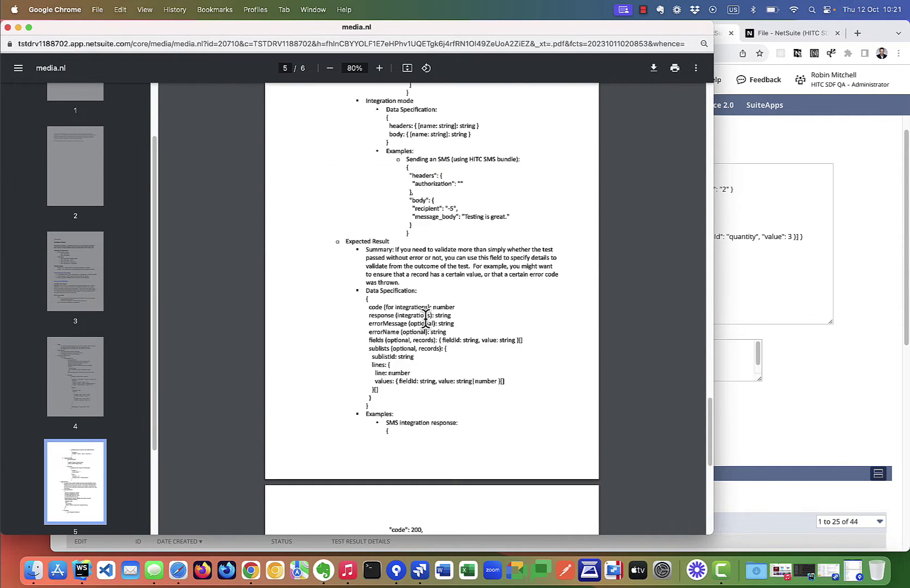
{"action": "scroll", "coordinate": [381, 275], "scroll_direction": "down", "scroll_amount": 3}
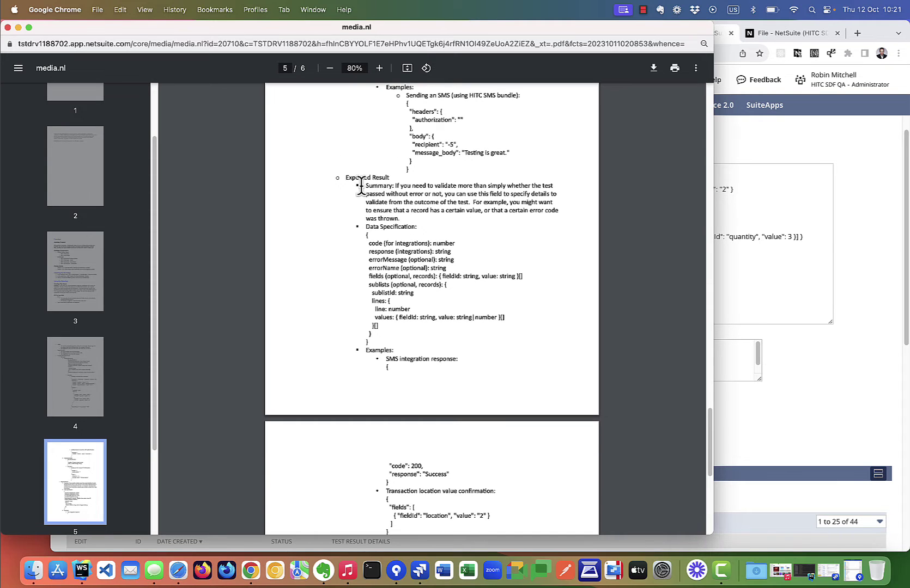
{"action": "scroll", "coordinate": [388, 272], "scroll_direction": "down", "scroll_amount": 1}
{"action": "left_click", "coordinate": [718, 283]}
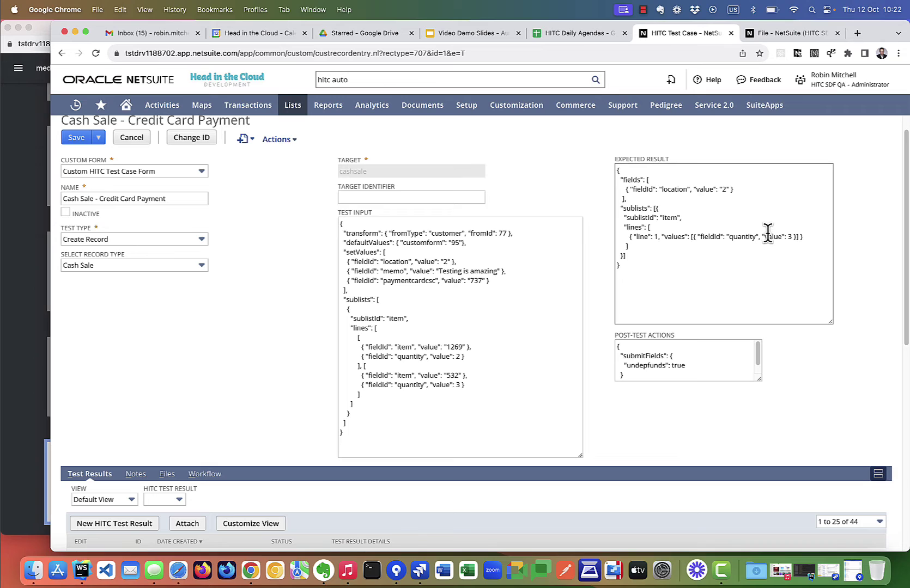
Enlarge the Post-Test Actions box to show its JSON submitting undepfunds as true
{"action": "left_click", "coordinate": [747, 189]}
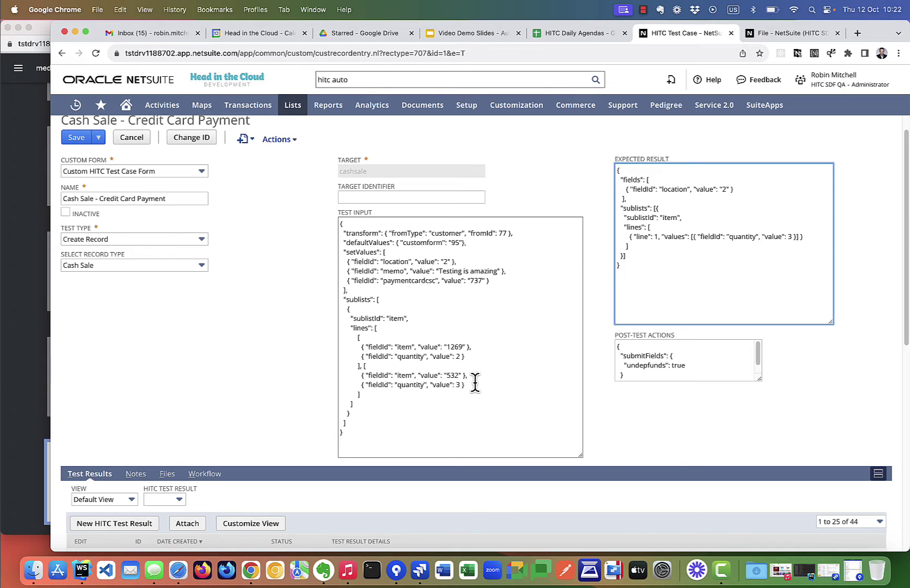
{"action": "left_click_drag", "start_coordinate": [758, 379], "coordinate": [788, 419]}
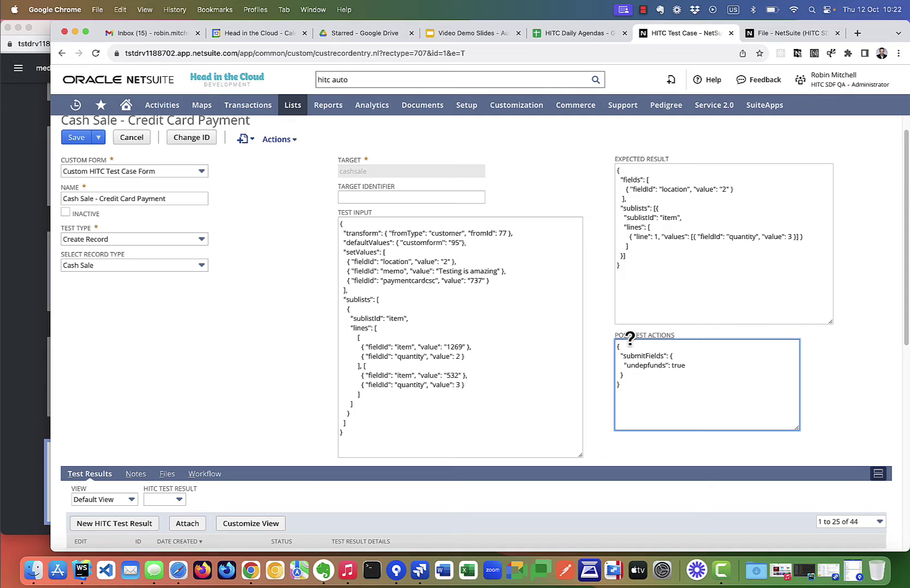
{"action": "left_click", "coordinate": [716, 365]}
{"action": "left_click", "coordinate": [710, 366]}
Read the Post-Test Actions field help, including deleteTestRecord, then close it
{"action": "left_click", "coordinate": [637, 334]}
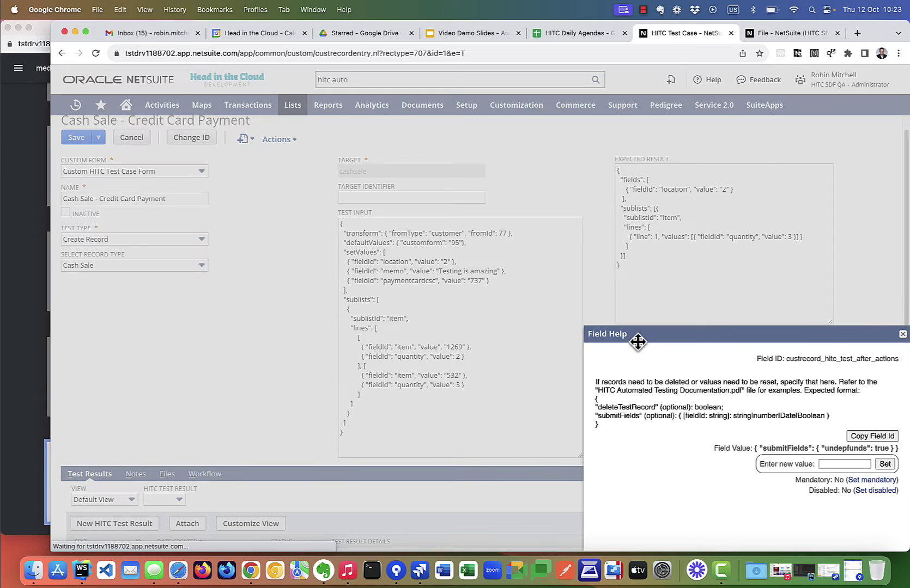
{"action": "double_click", "coordinate": [621, 406]}
{"action": "left_click", "coordinate": [621, 406]}
{"action": "left_click", "coordinate": [458, 278]}
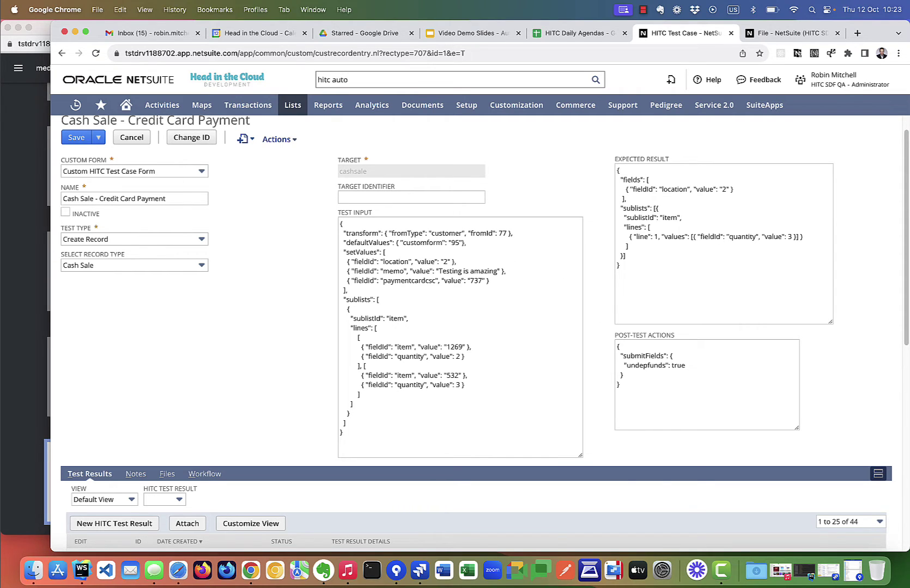
Cancel the edit and view the Cash Sale - Credit Card Payment test case's Passed results
{"action": "left_click", "coordinate": [132, 139]}
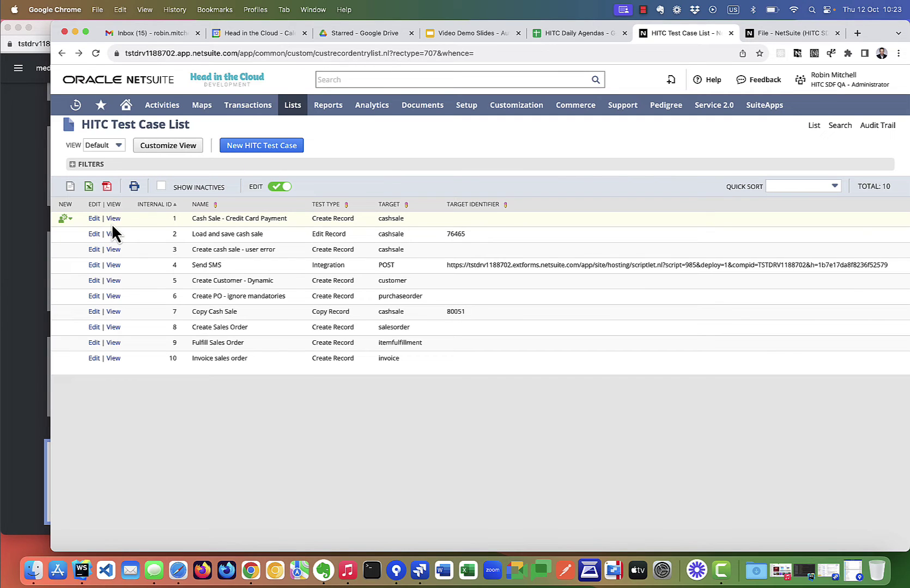
{"action": "left_click", "coordinate": [113, 218]}
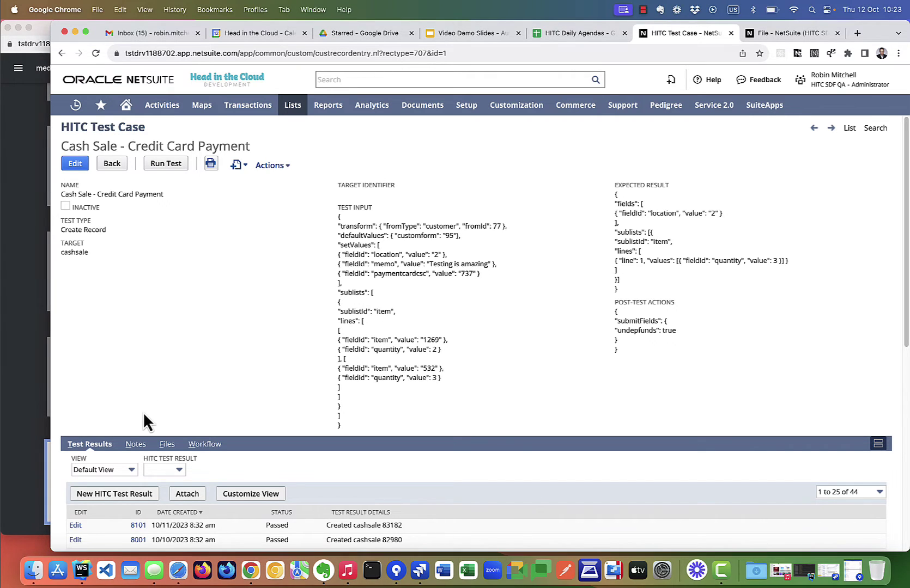
{"action": "scroll", "coordinate": [143, 411], "scroll_direction": "down", "scroll_amount": 3}
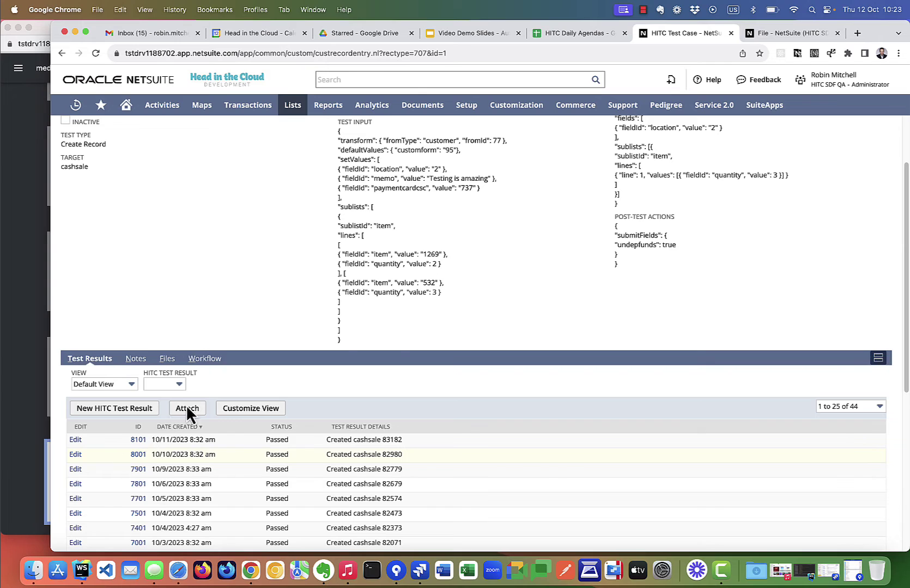
Rerun the Cash Sale - Credit Card Payment test to add a Passed 'Created cashsale 83285' result
{"action": "scroll", "coordinate": [207, 354], "scroll_direction": "down", "scroll_amount": 5}
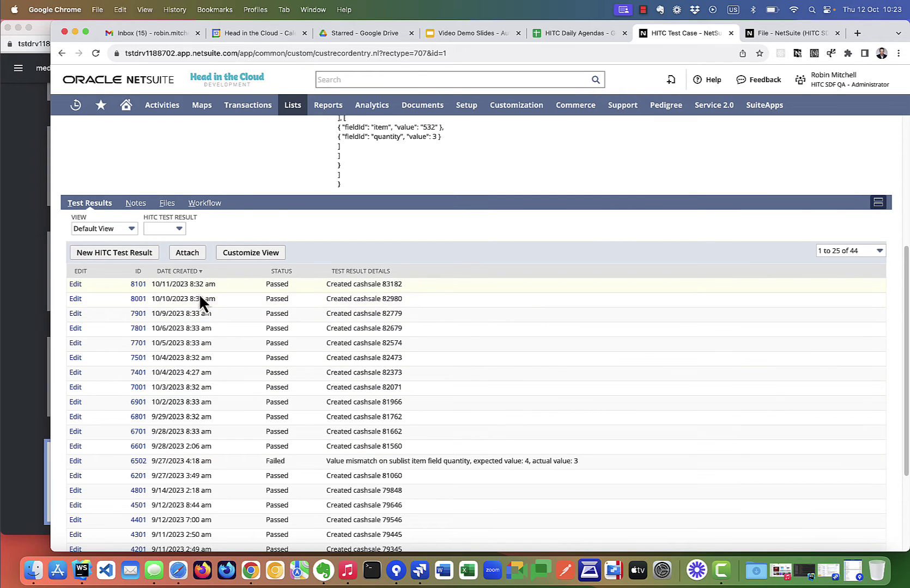
{"action": "scroll", "coordinate": [197, 363], "scroll_direction": "down", "scroll_amount": 1}
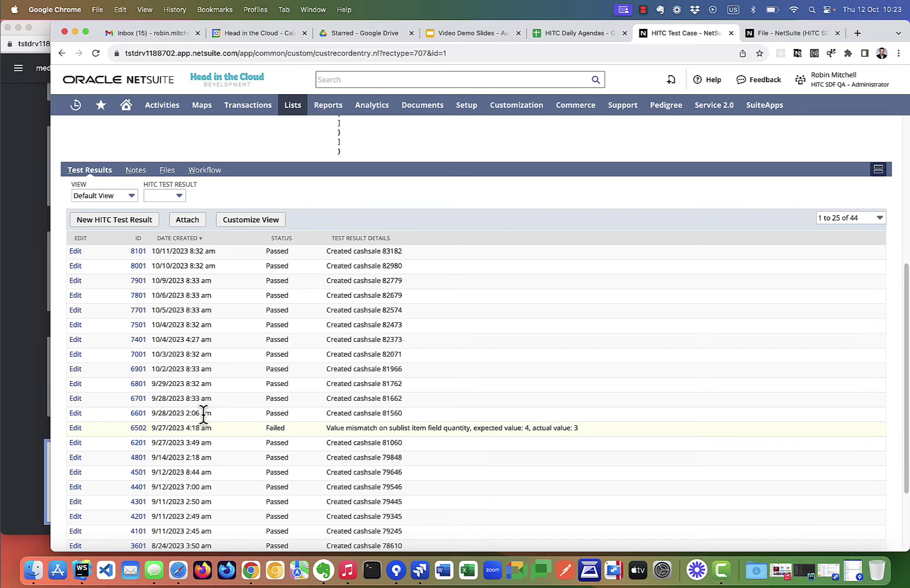
{"action": "scroll", "coordinate": [218, 305], "scroll_direction": "up", "scroll_amount": 9}
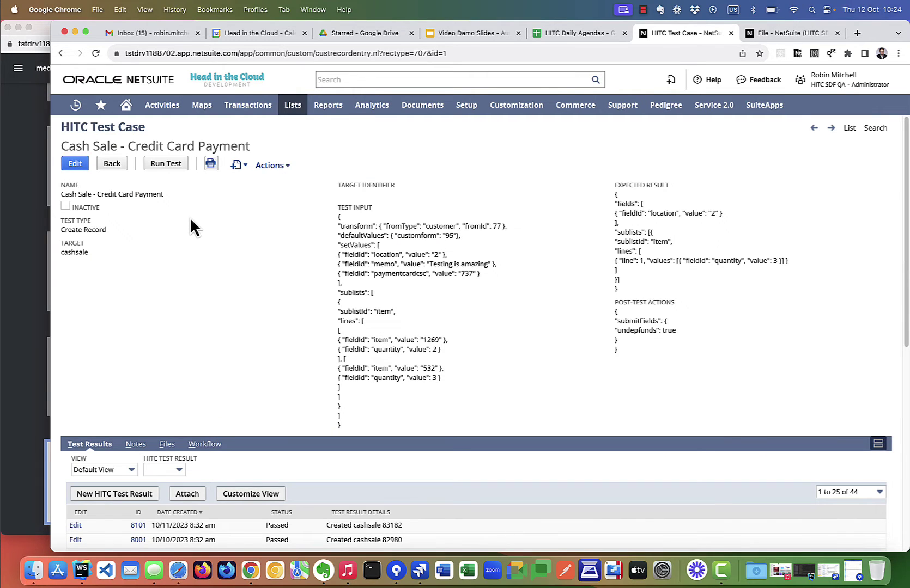
{"action": "left_click", "coordinate": [169, 171]}
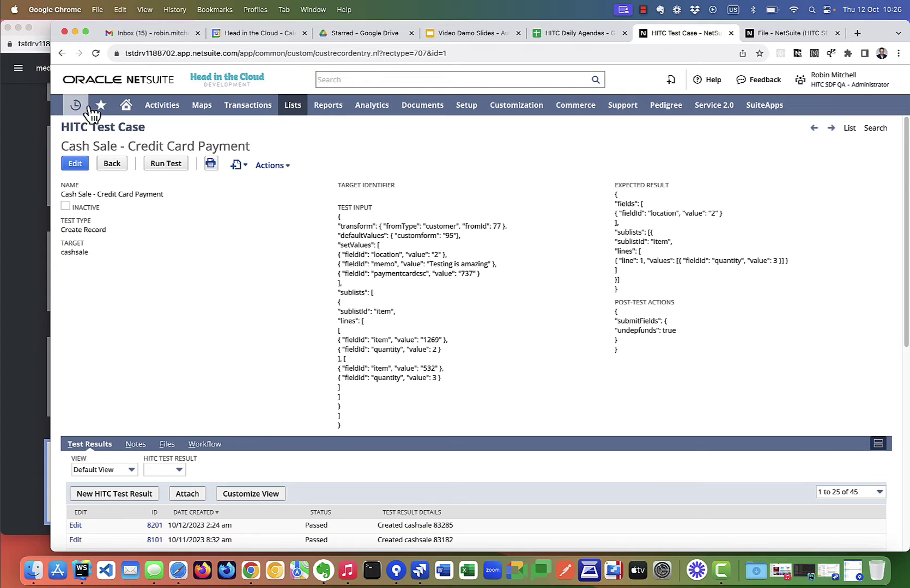
Edit the Expected Result JSON so item line 1 expects quantity 4, and save the test case
{"action": "left_click", "coordinate": [75, 165]}
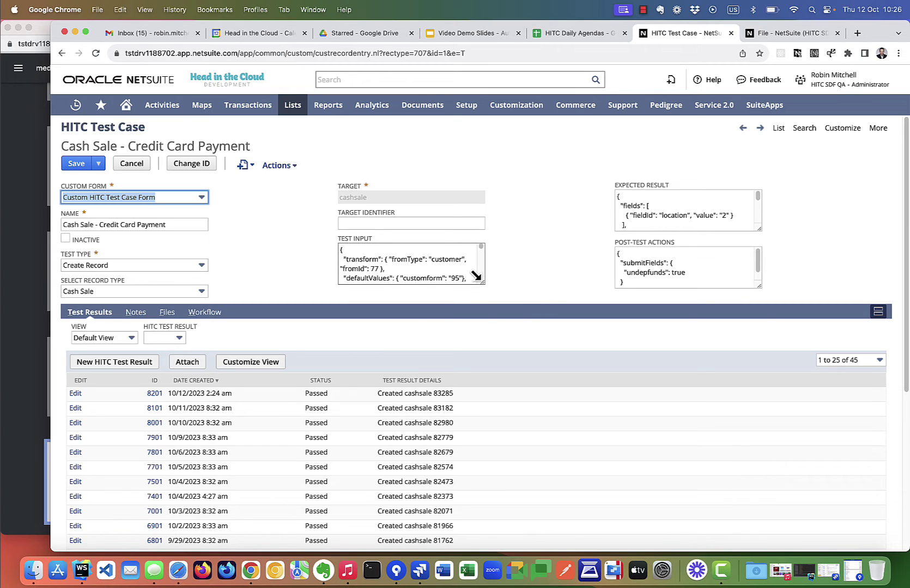
{"action": "left_click_drag", "start_coordinate": [758, 229], "coordinate": [826, 355]}
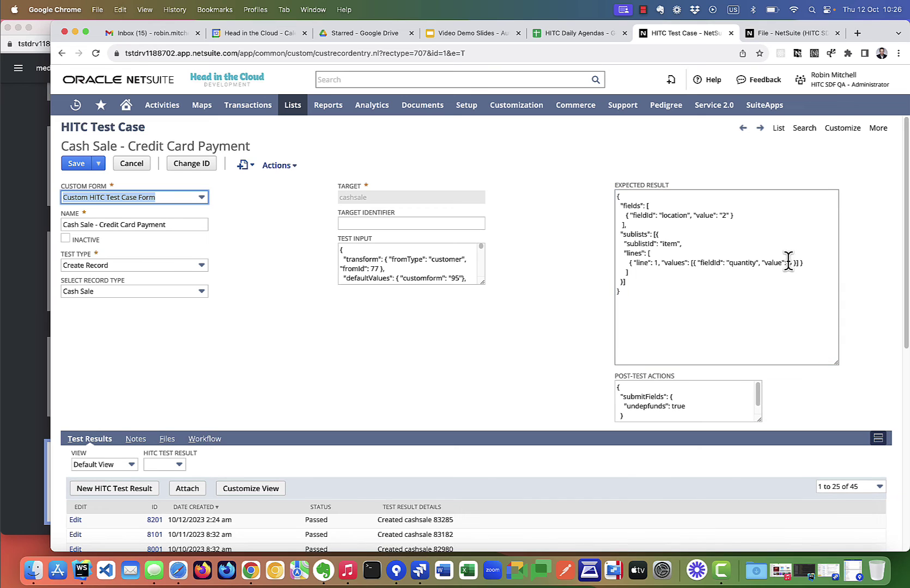
{"action": "left_click", "coordinate": [788, 262]}
{"action": "left_click", "coordinate": [75, 164]}
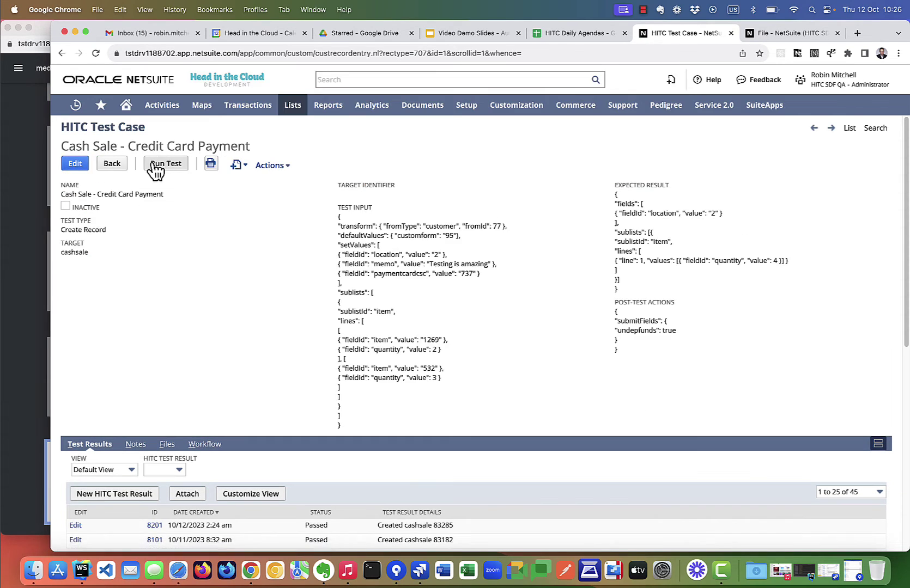
Review the test case's 27 System Notes, the latest logging the quantity change from 3 to 4
{"action": "left_click", "coordinate": [142, 444]}
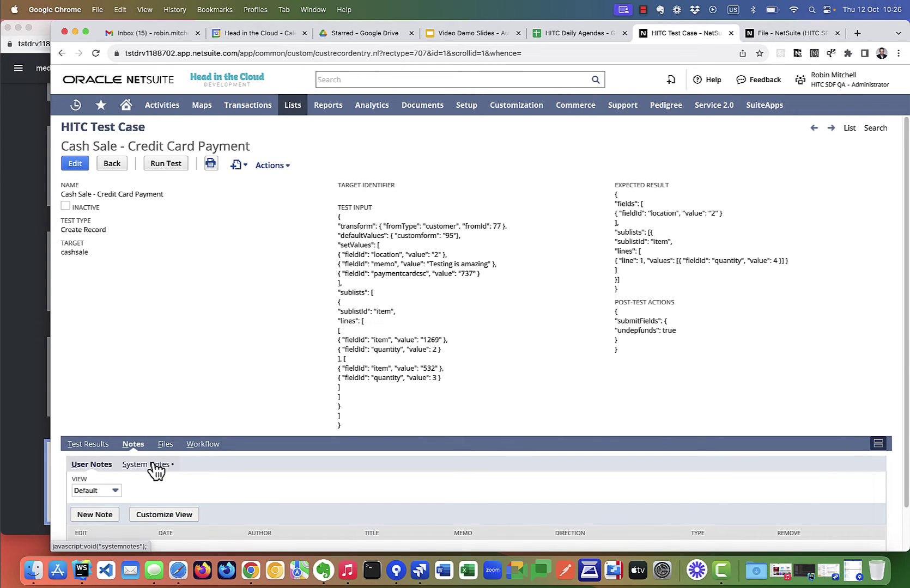
{"action": "left_click", "coordinate": [154, 466]}
{"action": "scroll", "coordinate": [185, 381], "scroll_direction": "down", "scroll_amount": 1}
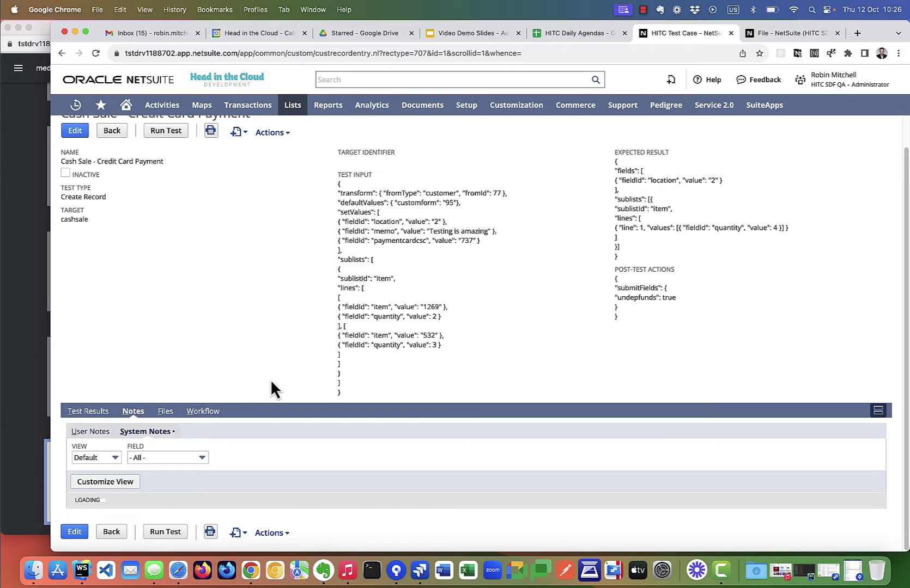
{"action": "scroll", "coordinate": [283, 452], "scroll_direction": "down", "scroll_amount": 3}
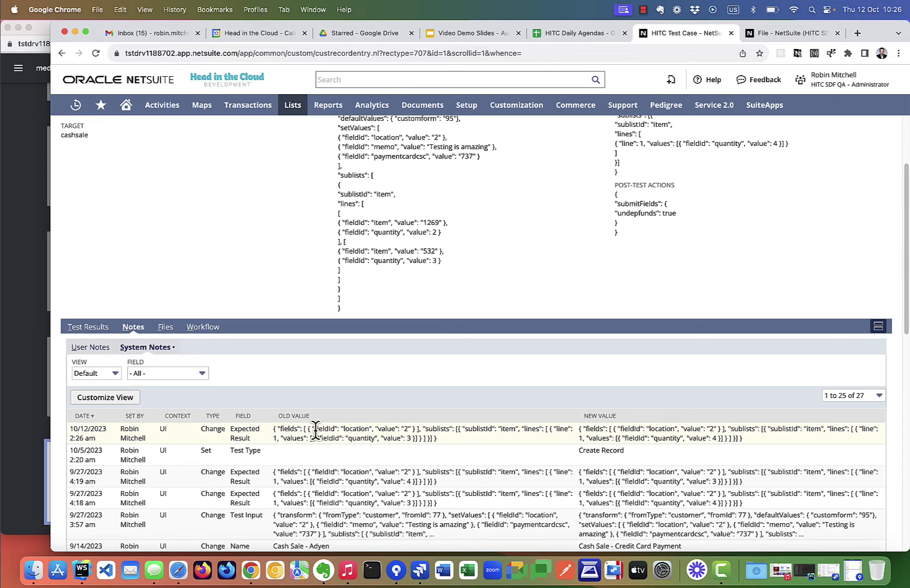
{"action": "scroll", "coordinate": [290, 426], "scroll_direction": "up", "scroll_amount": 4}
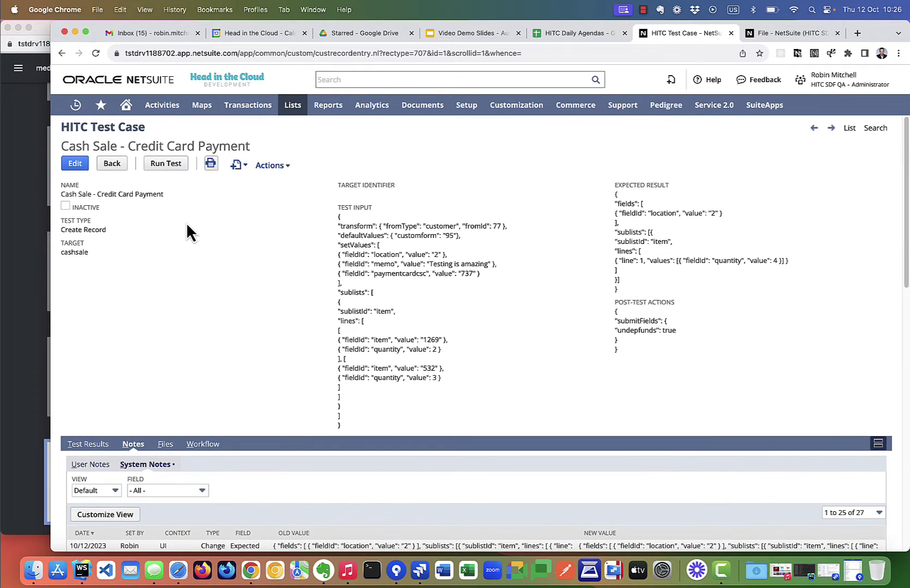
Rerun the test, yielding a Failed result: expected quantity 4 but actual value 3
{"action": "left_click", "coordinate": [169, 169]}
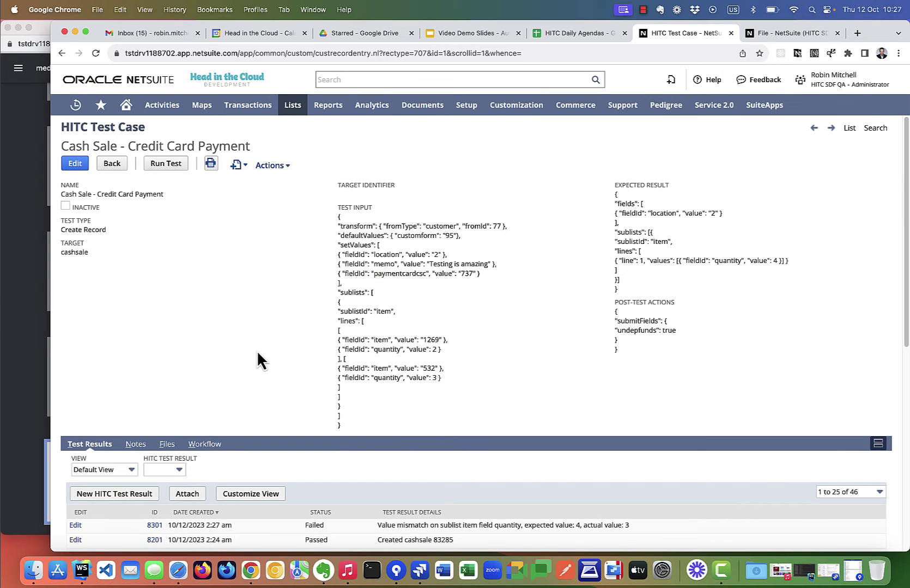
{"action": "scroll", "coordinate": [327, 502], "scroll_direction": "down", "scroll_amount": 1}
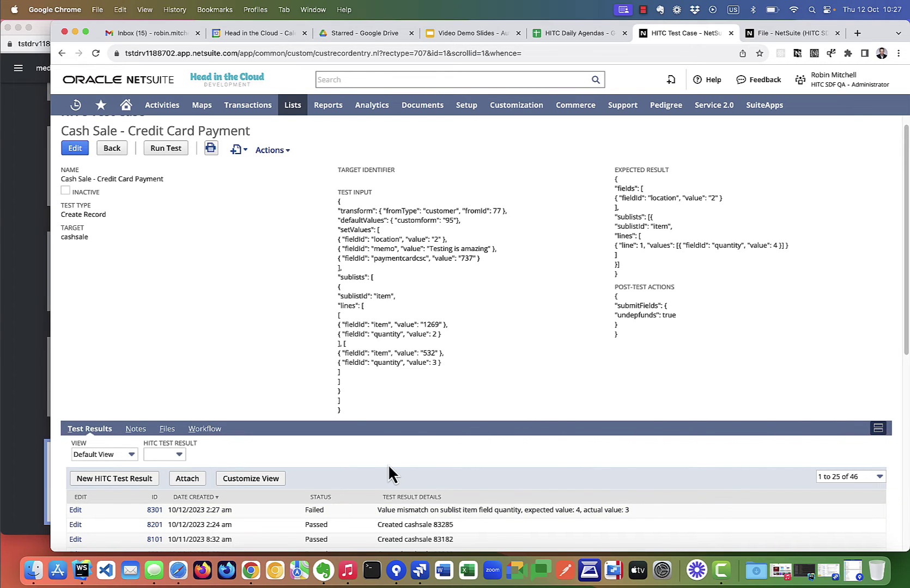
Replace the expected quantity 4 with 3 and save, then edit the Fulfill Sales Order test case
{"action": "left_click", "coordinate": [74, 149]}
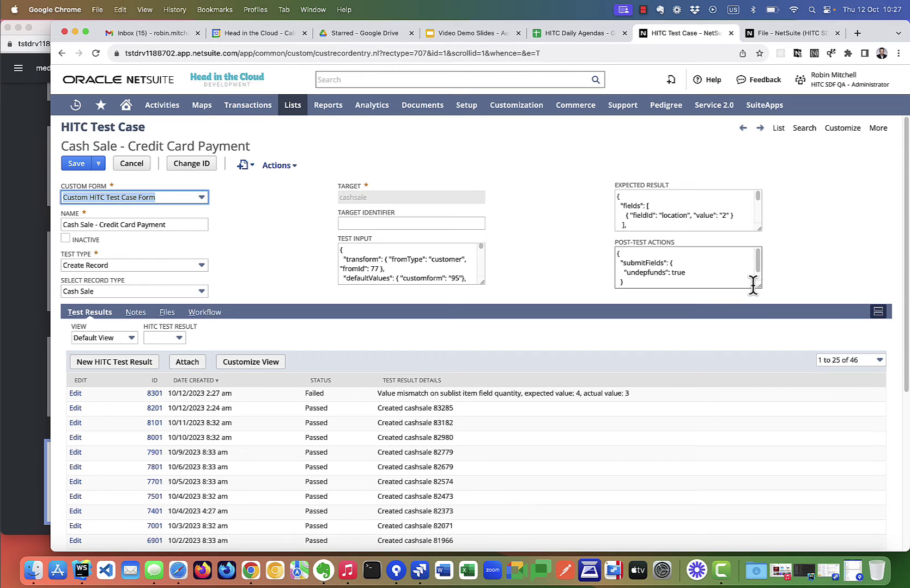
{"action": "left_click", "coordinate": [756, 228]}
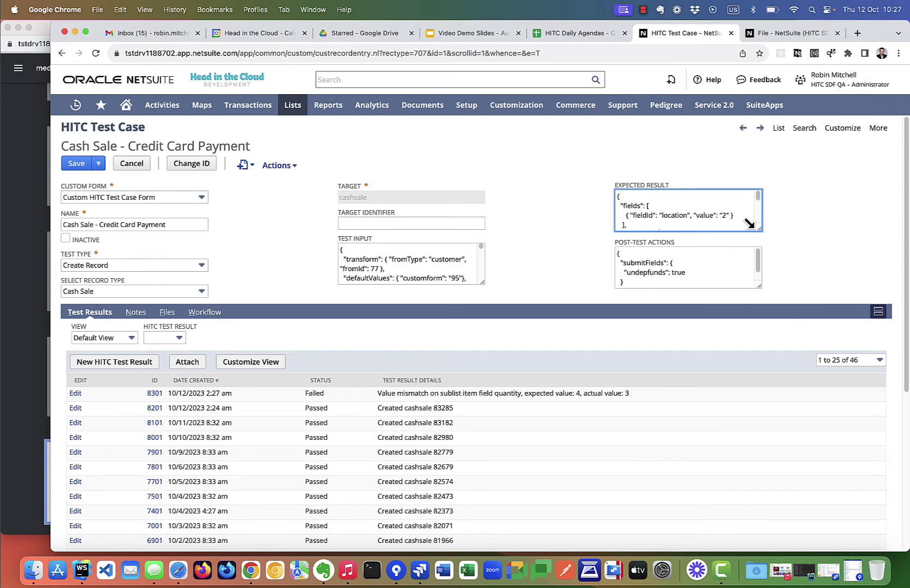
{"action": "left_click_drag", "start_coordinate": [758, 228], "coordinate": [816, 305]}
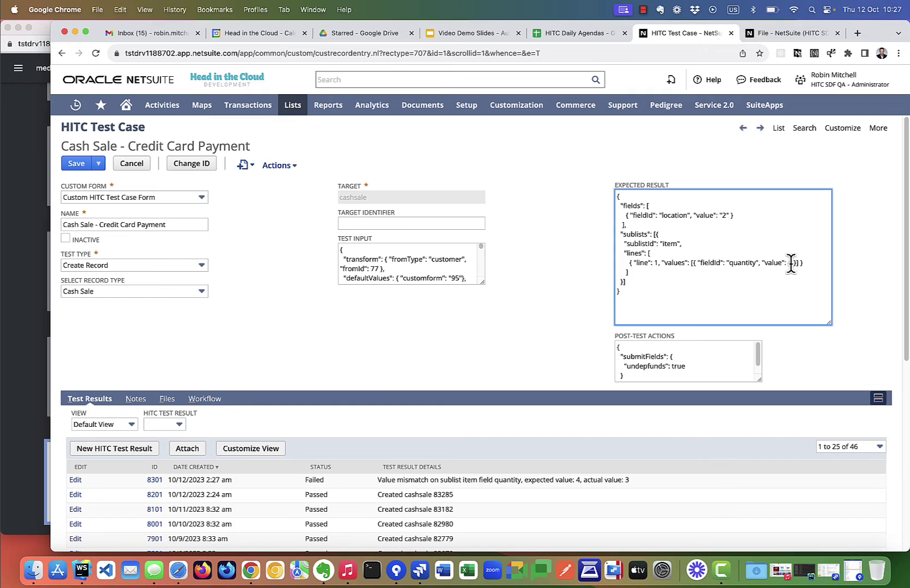
{"action": "double_click", "coordinate": [789, 263]}
{"action": "type", "text": "3"}
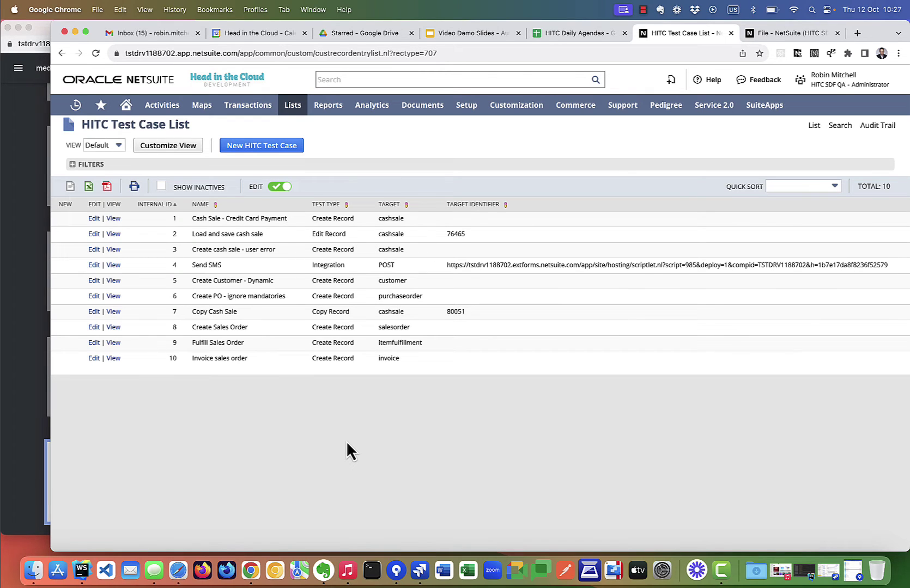
{"action": "left_click", "coordinate": [94, 344]}
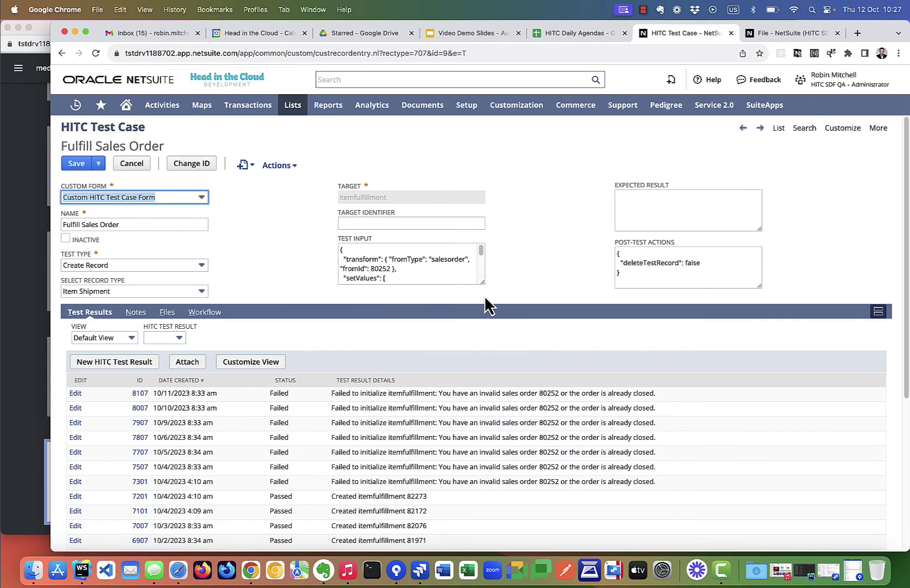
Expand the Test Input to review the JSON transforming sales order 80252 and the failed results
{"action": "left_click_drag", "start_coordinate": [482, 281], "coordinate": [603, 393]}
{"action": "left_click", "coordinate": [406, 333]}
{"action": "scroll", "coordinate": [336, 463], "scroll_direction": "down", "scroll_amount": 2}
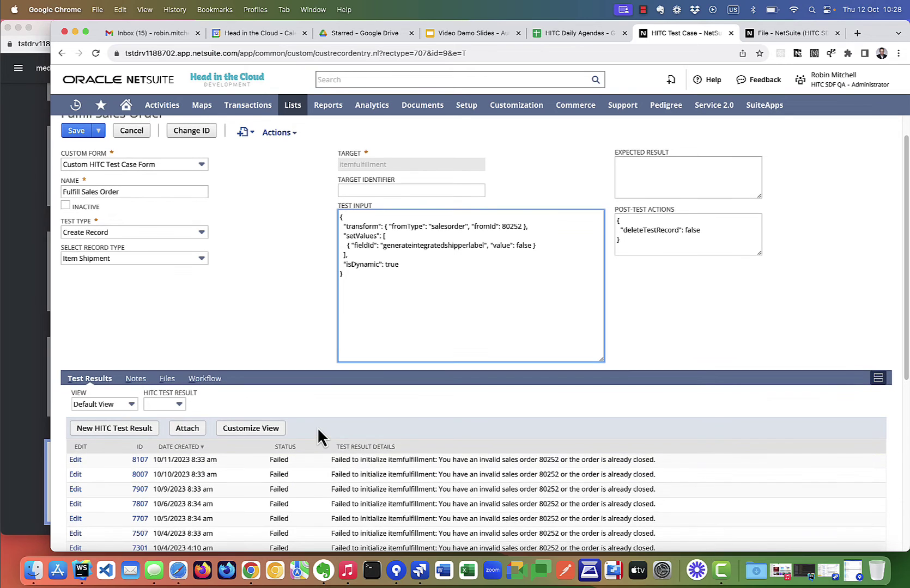
{"action": "scroll", "coordinate": [305, 422], "scroll_direction": "up", "scroll_amount": 2}
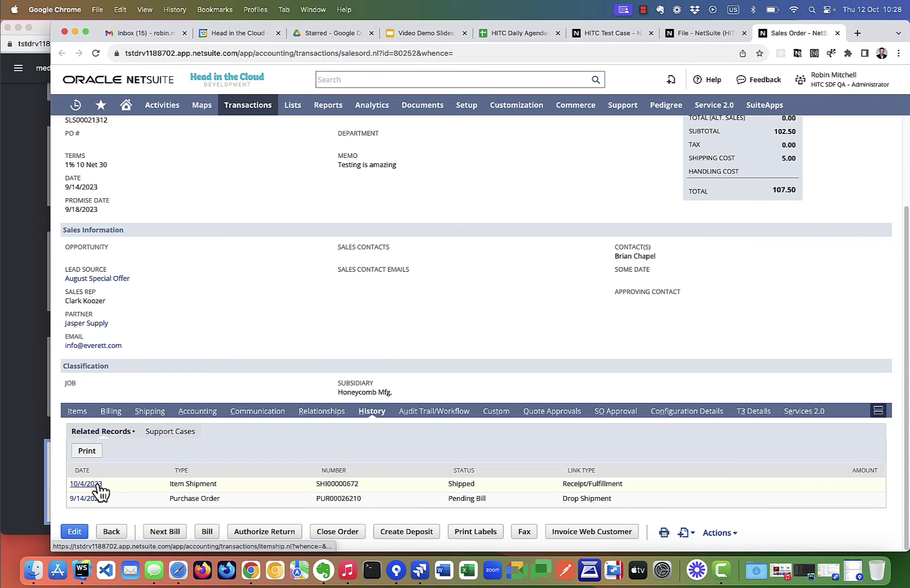
Delete the existing item shipment opened from the sales order's Related Records
{"action": "left_click", "coordinate": [97, 492]}
{"action": "scroll", "coordinate": [130, 392], "scroll_direction": "up", "scroll_amount": 3}
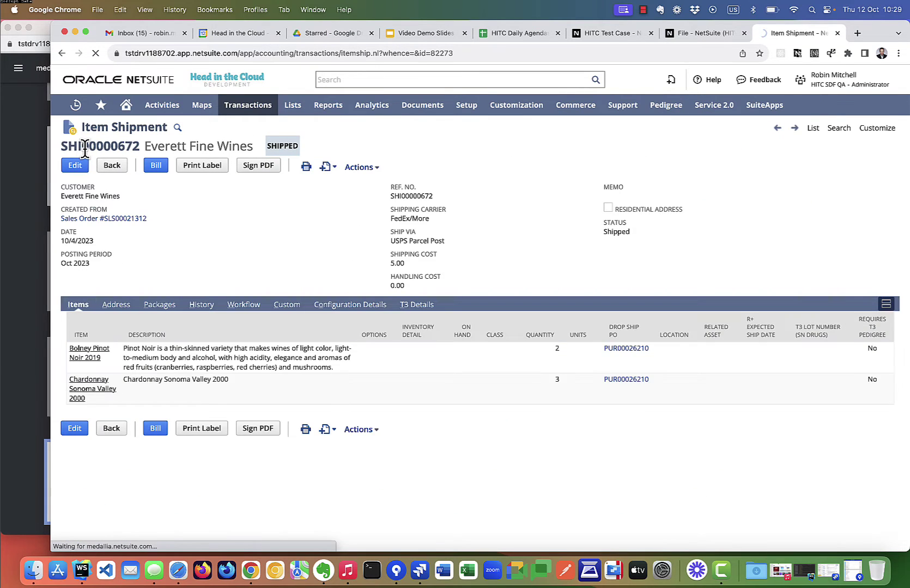
{"action": "left_click", "coordinate": [76, 165]}
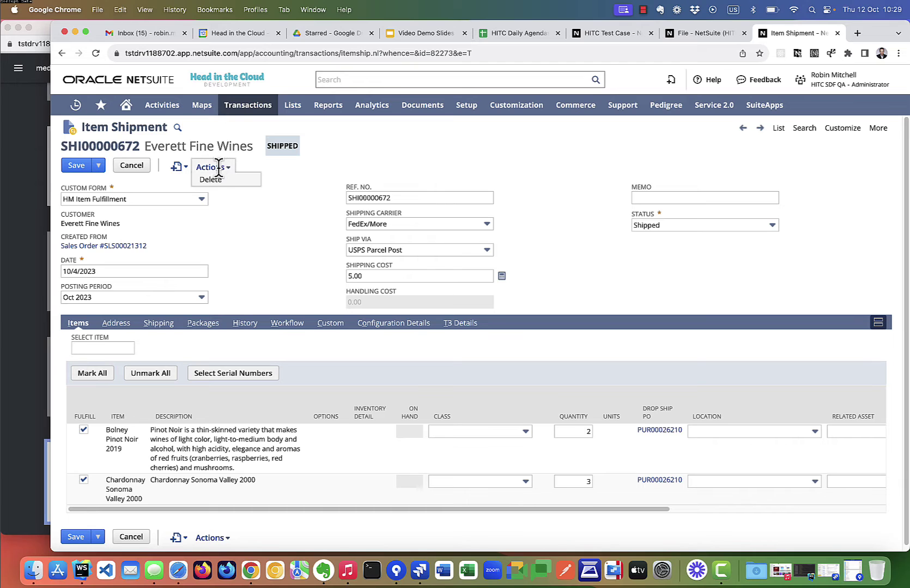
{"action": "left_click", "coordinate": [213, 180]}
{"action": "left_click", "coordinate": [570, 114]}
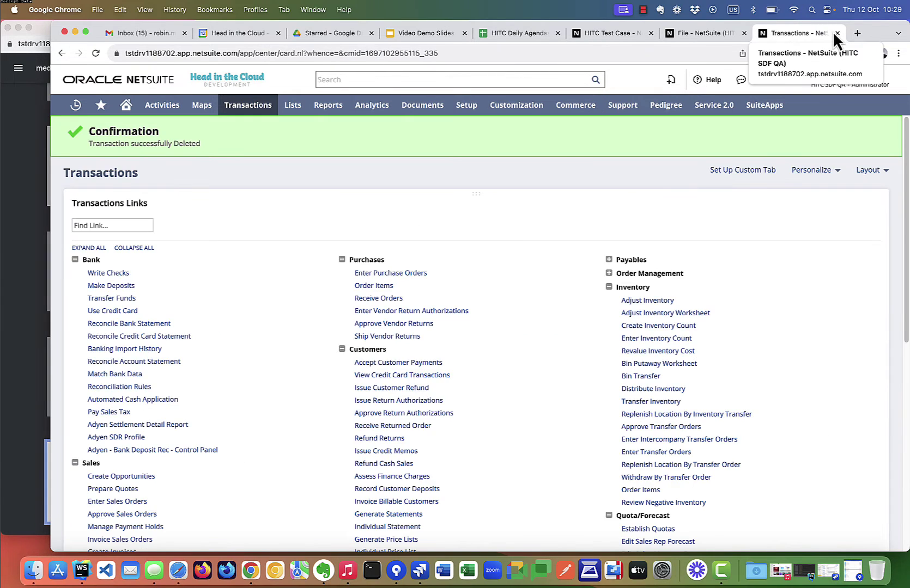
{"action": "left_click", "coordinate": [838, 33]}
Set Post-Test Actions deleteTestRecord to true and save the Fulfill Sales Order test case
{"action": "left_click", "coordinate": [703, 34]}
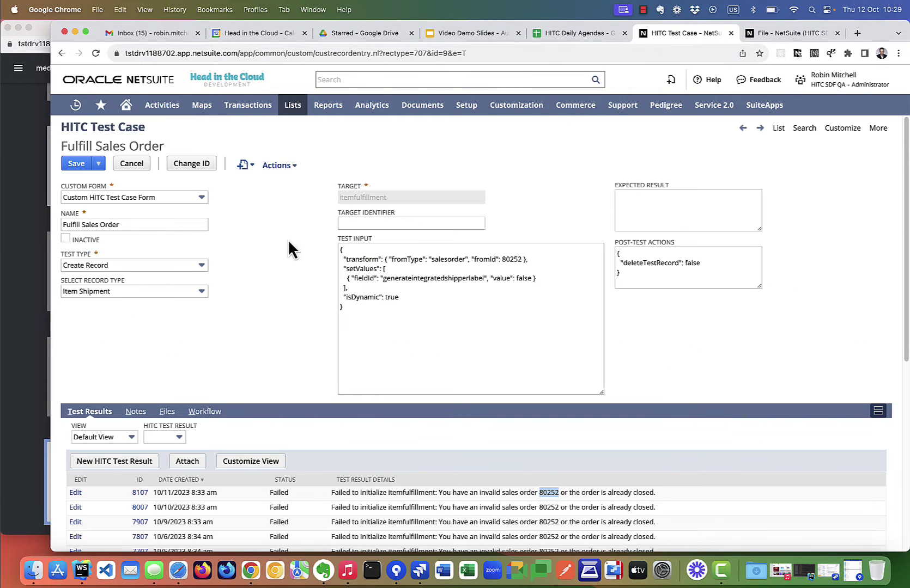
{"action": "left_click", "coordinate": [679, 268]}
{"action": "double_click", "coordinate": [696, 262]}
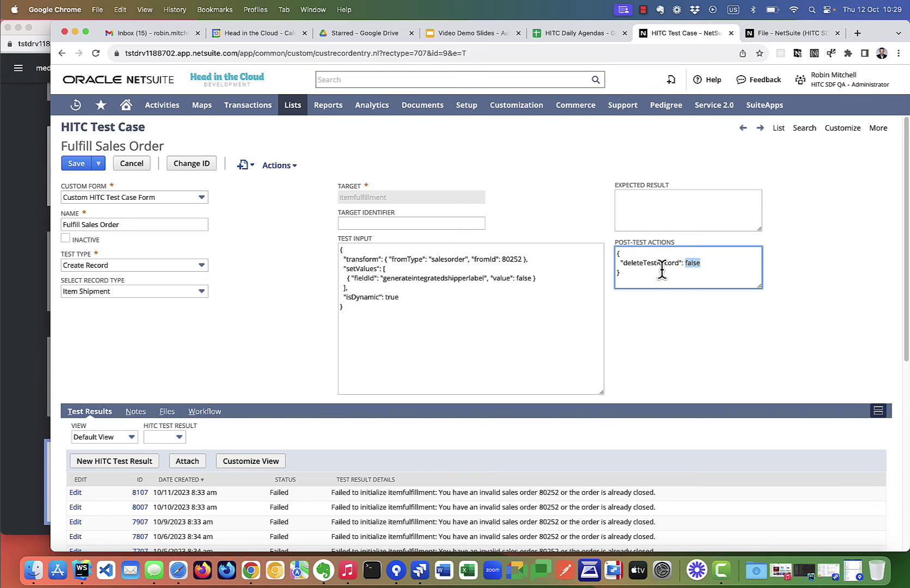
{"action": "type", "text": "true"}
{"action": "left_click", "coordinate": [76, 163]}
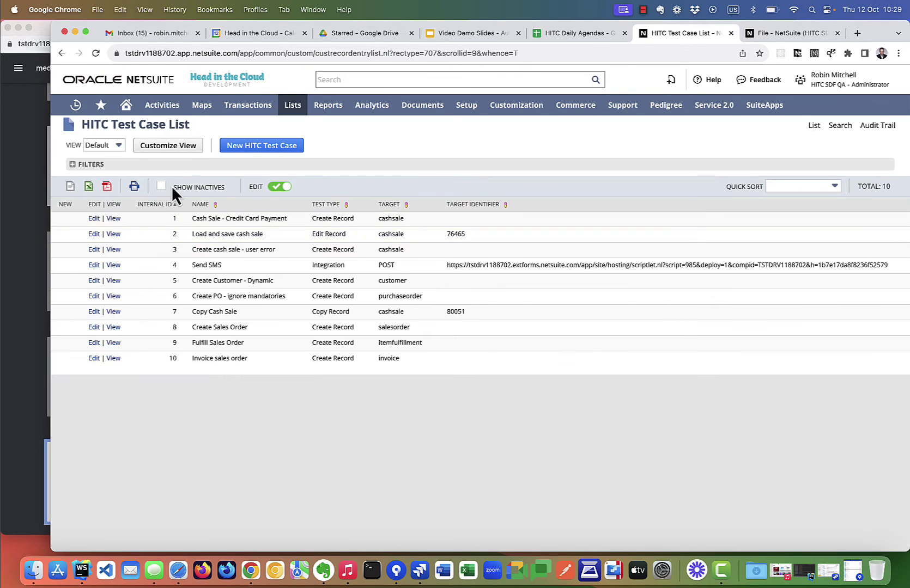
{"action": "left_click", "coordinate": [116, 343]}
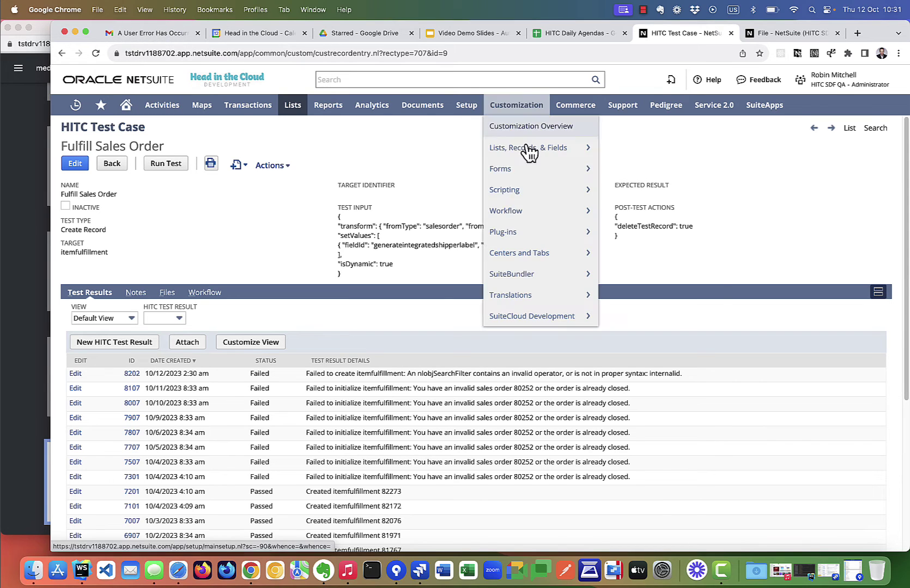
Open the Scripts list in a new tab and start the Fulfill Sales Order test run
{"action": "left_click", "coordinate": [708, 188], "text": "super"}
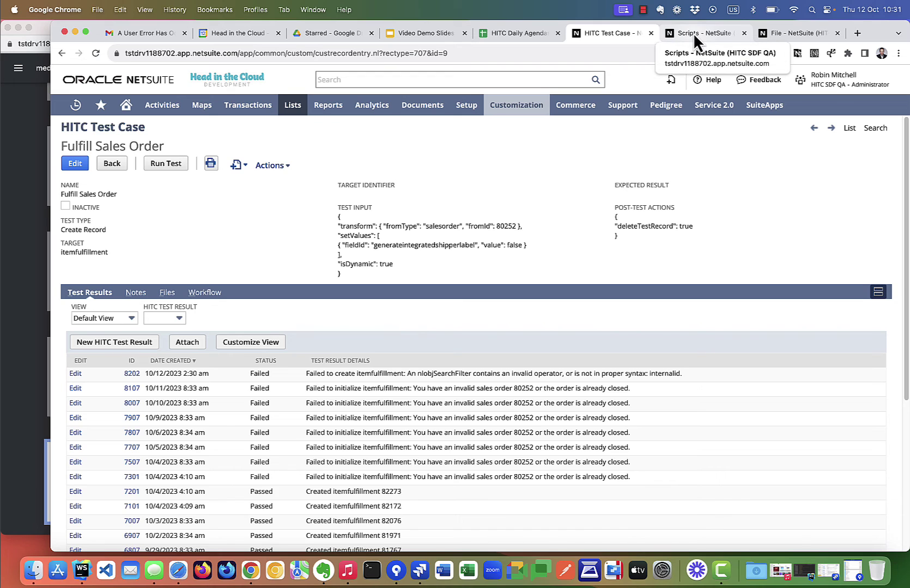
{"action": "left_click", "coordinate": [169, 164]}
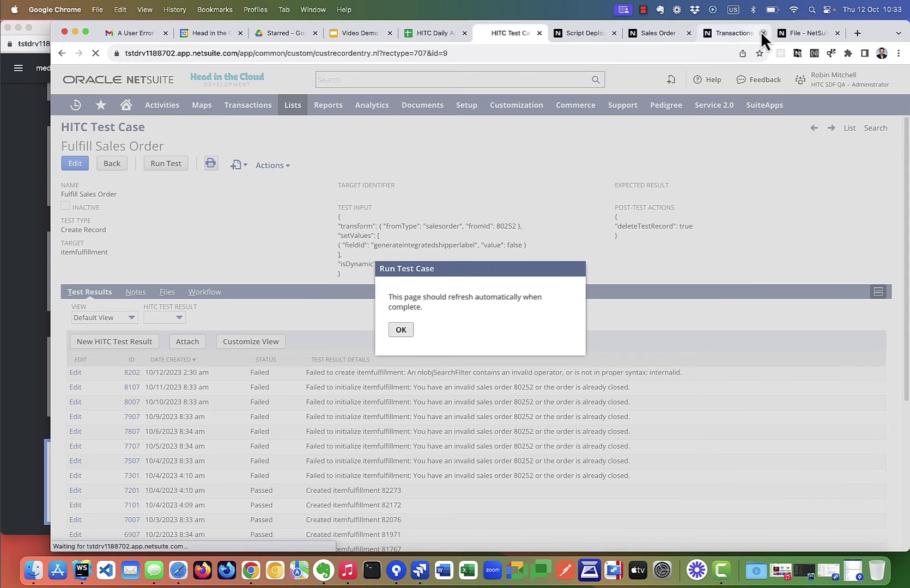
Verify the sales order is pending fulfillment and the run Passed with 'Created itemfulfillment 83485'
{"action": "left_click", "coordinate": [762, 33]}
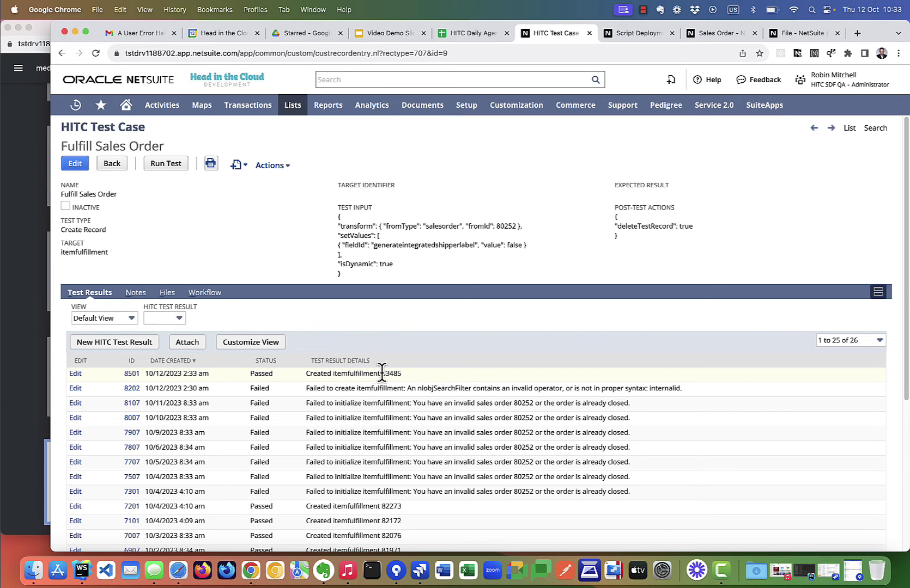
{"action": "left_click", "coordinate": [696, 29]}
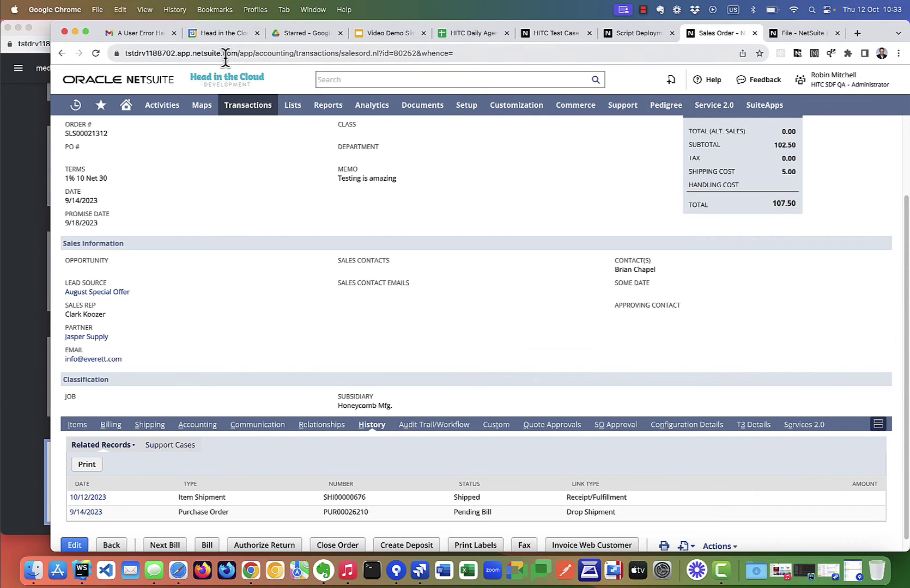
{"action": "left_click", "coordinate": [96, 53]}
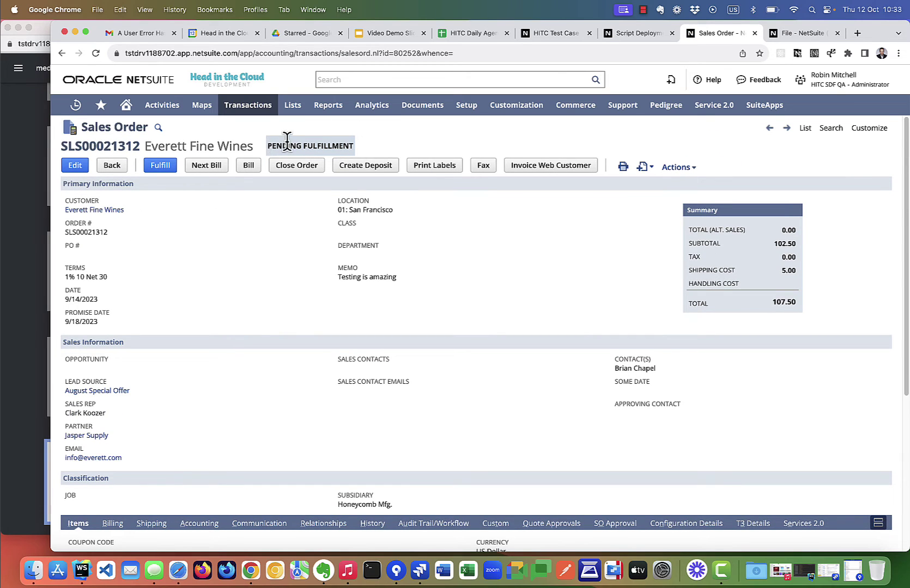
{"action": "left_click", "coordinate": [534, 34]}
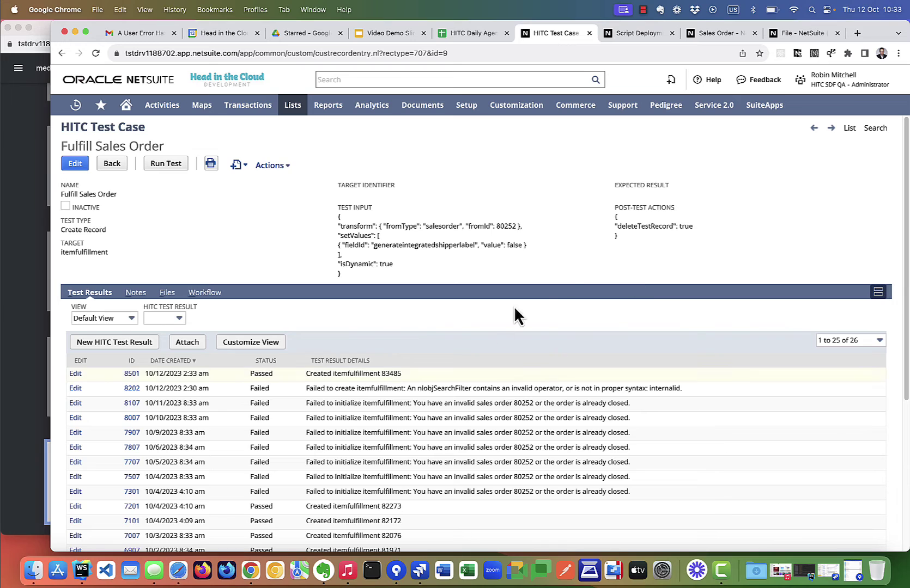
Open the Send SMS test case in edit mode and inspect its POST target and endpoint URL
{"action": "left_click", "coordinate": [849, 130]}
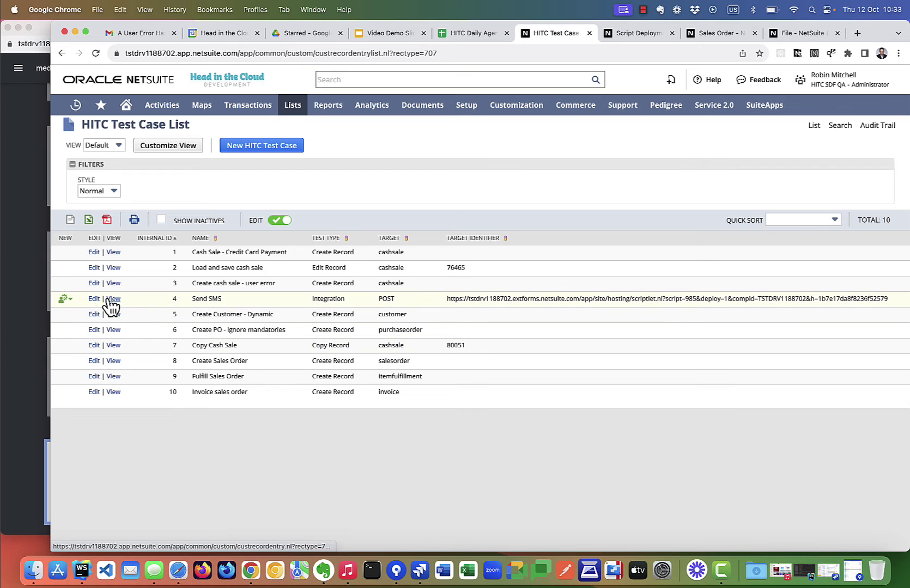
{"action": "left_click", "coordinate": [92, 299]}
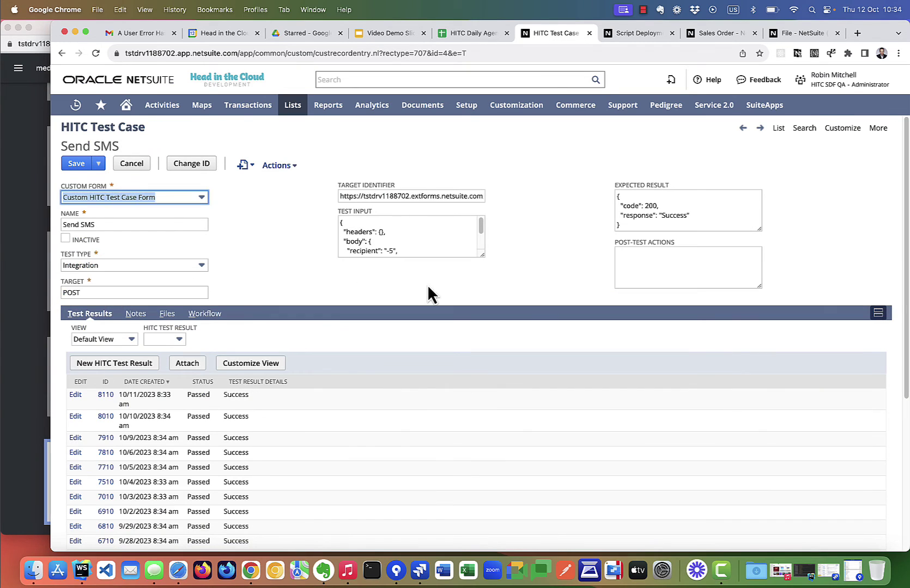
{"action": "left_click", "coordinate": [227, 254]}
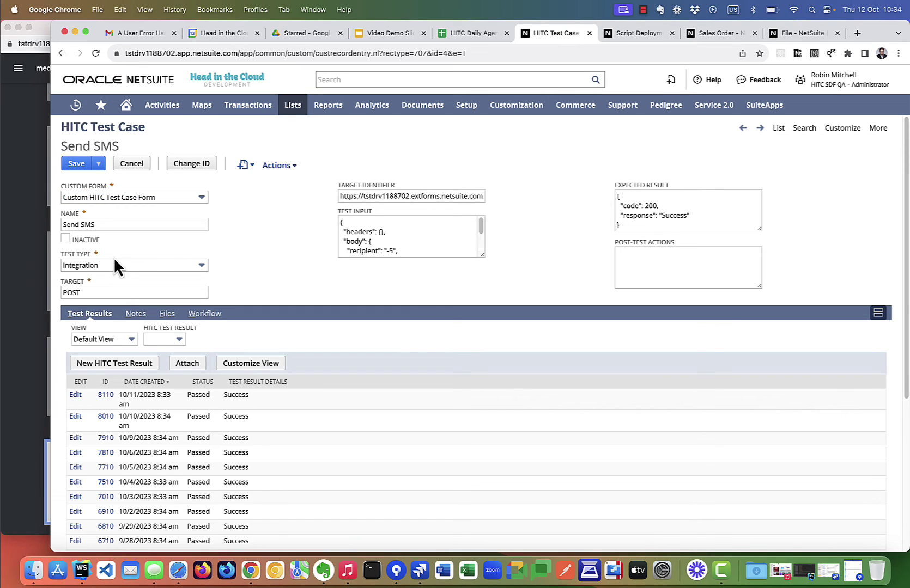
{"action": "left_click", "coordinate": [107, 294]}
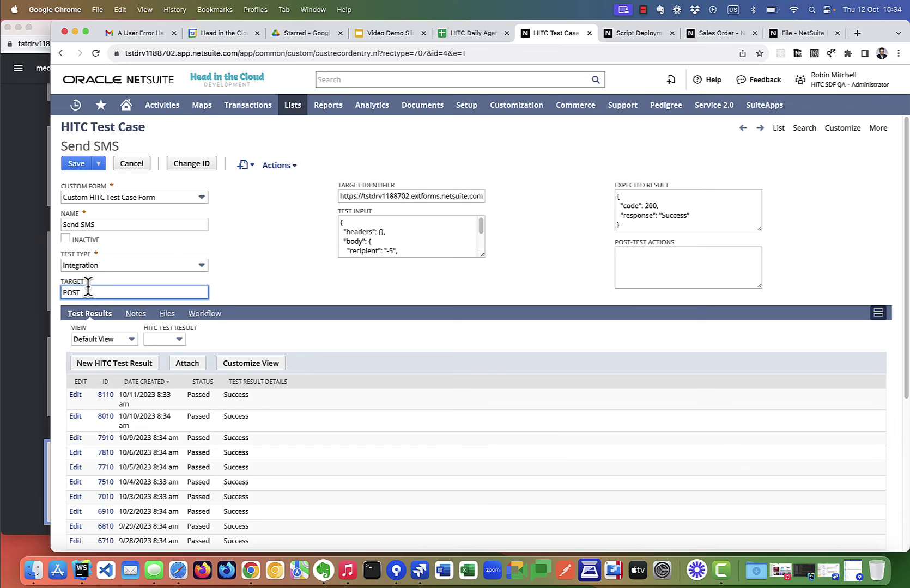
{"action": "left_click", "coordinate": [109, 282]}
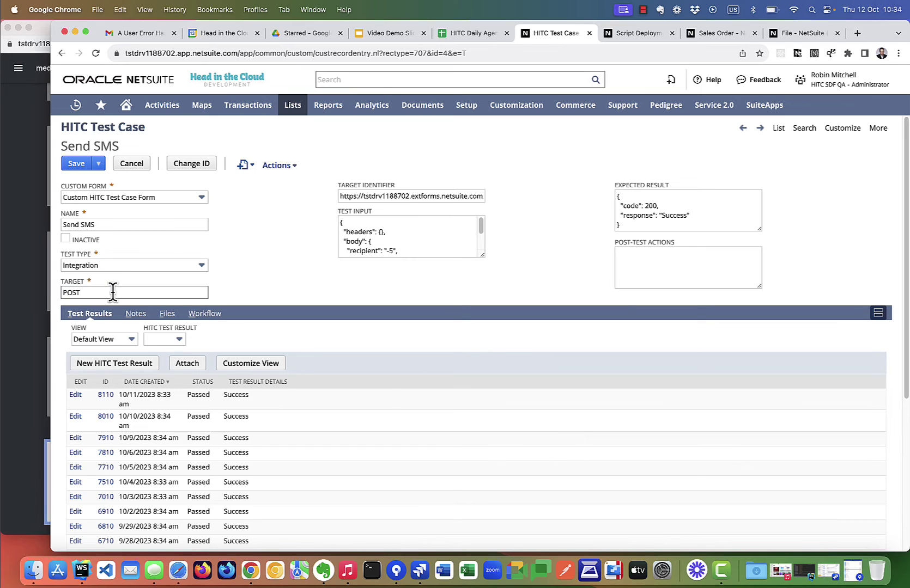
{"action": "left_click", "coordinate": [113, 292]}
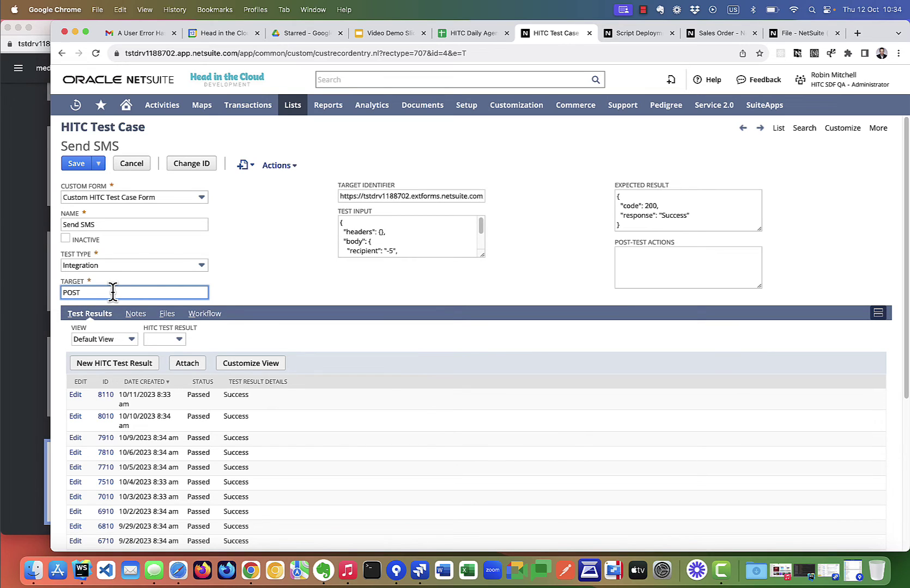
{"action": "left_click", "coordinate": [389, 197]}
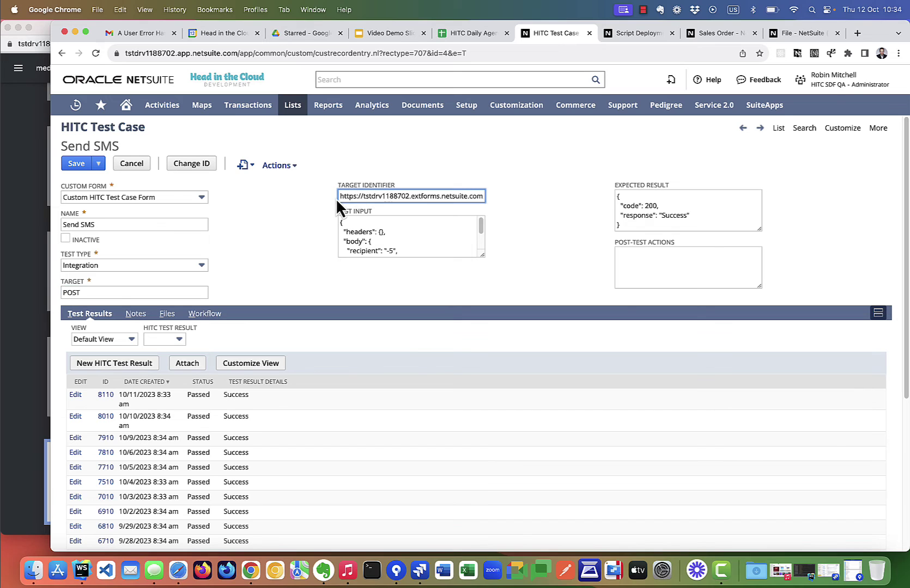
{"action": "left_click_drag", "start_coordinate": [341, 197], "coordinate": [524, 206]}
{"action": "left_click", "coordinate": [457, 191]}
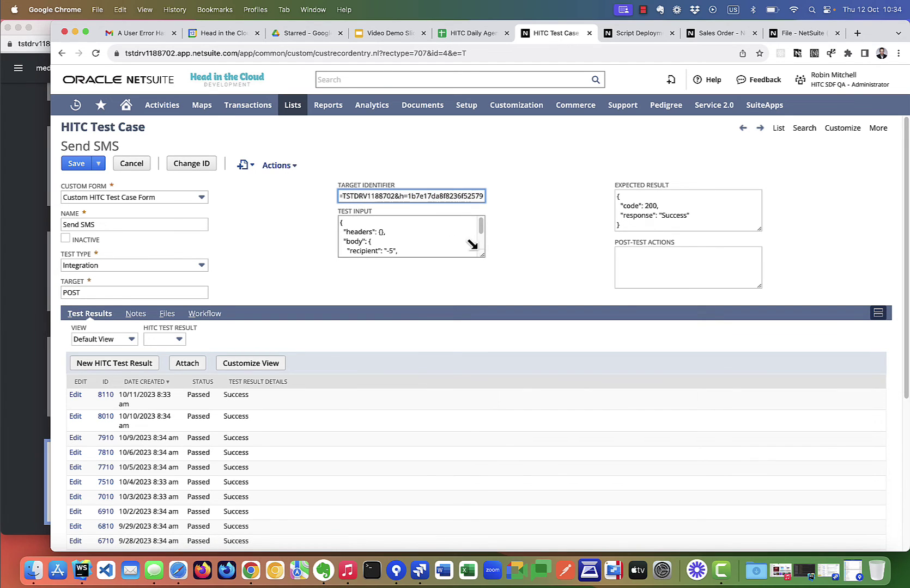
Review the SMS message_body and expected 200 Success response, then select &e=T in the URL
{"action": "left_click_drag", "start_coordinate": [474, 245], "coordinate": [524, 363]}
{"action": "left_click", "coordinate": [420, 236]}
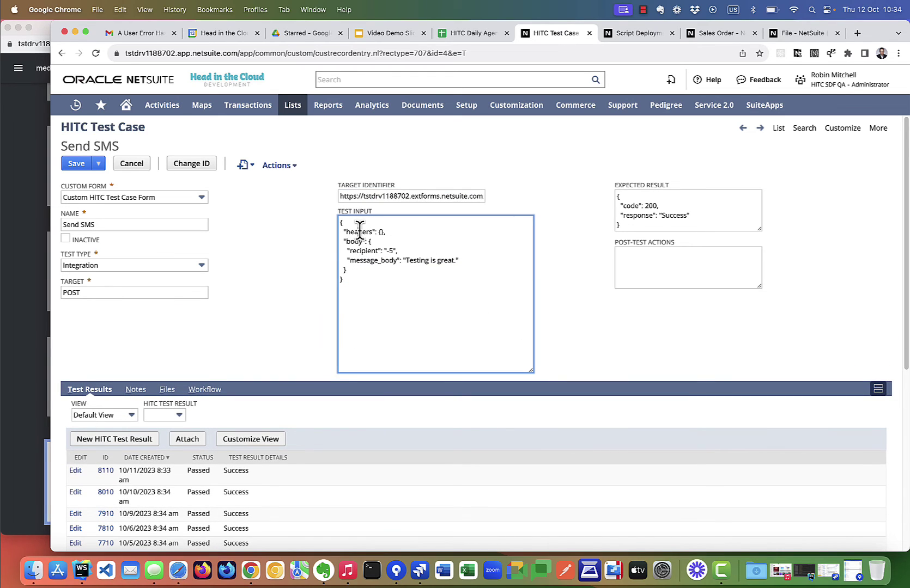
{"action": "left_click", "coordinate": [413, 292]}
{"action": "left_click", "coordinate": [464, 261]}
{"action": "left_click_drag", "start_coordinate": [759, 228], "coordinate": [769, 276]}
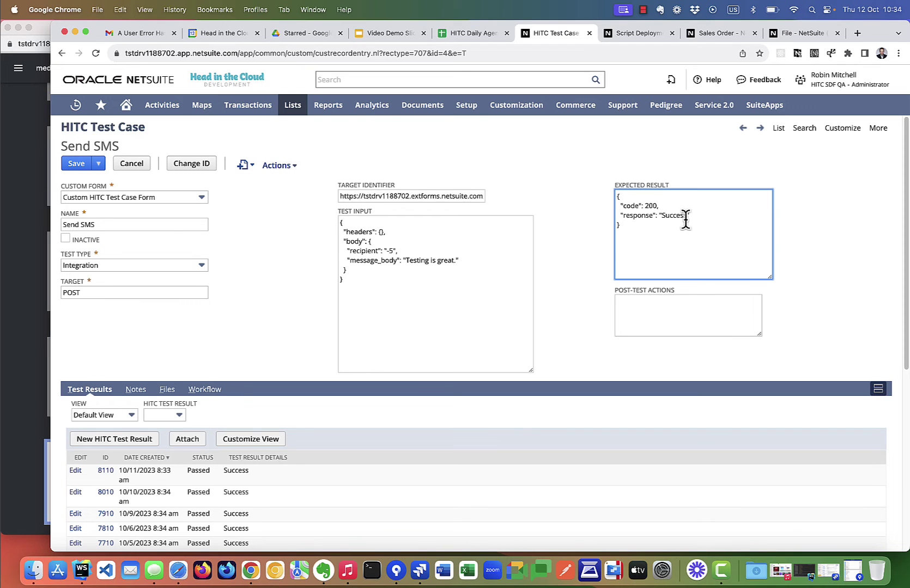
{"action": "left_click_drag", "start_coordinate": [448, 53], "coordinate": [512, 53]}
Reload the Send SMS record in view mode, run its test, then return to the Home dashboard
{"action": "key", "text": "BackSpace"}
{"action": "key", "text": "Return"}
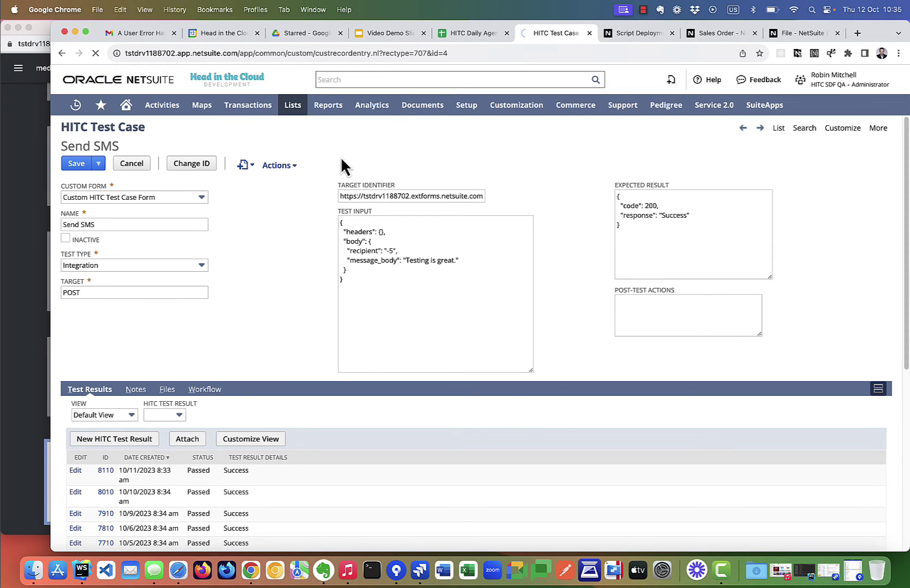
{"action": "left_click", "coordinate": [167, 166]}
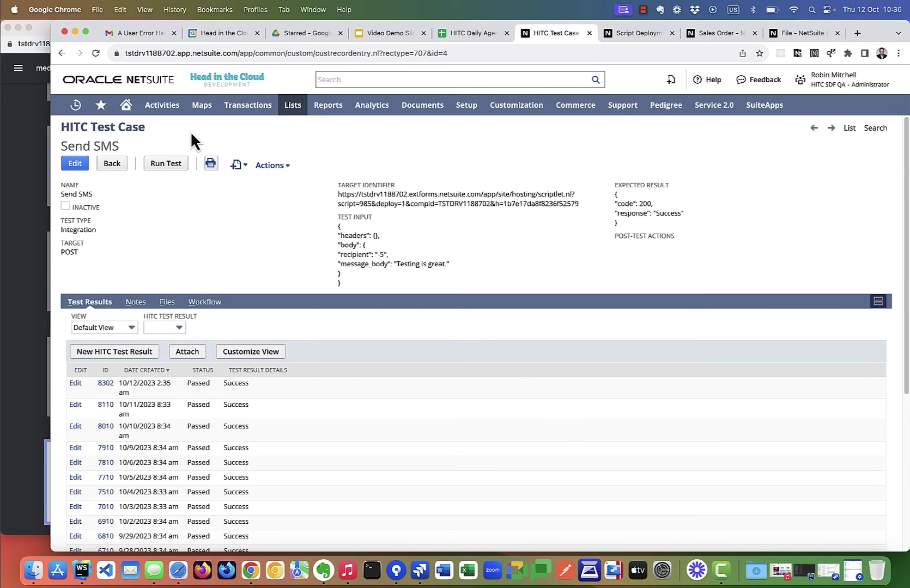
{"action": "left_click", "coordinate": [127, 106]}
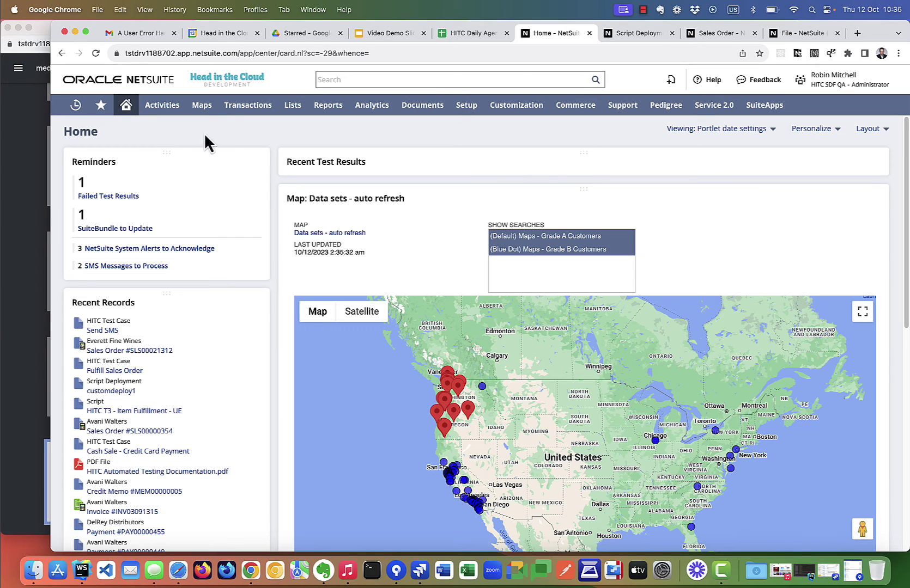
Open the Failed Test Results reminder to list the three failed tests
{"action": "left_click", "coordinate": [106, 199]}
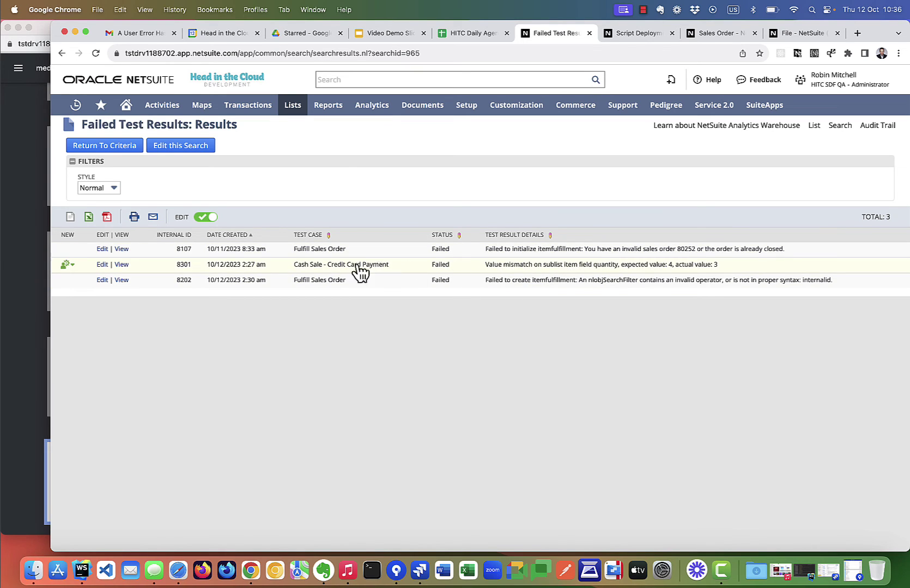
{"action": "left_click", "coordinate": [130, 114]}
{"action": "left_click", "coordinate": [237, 163]}
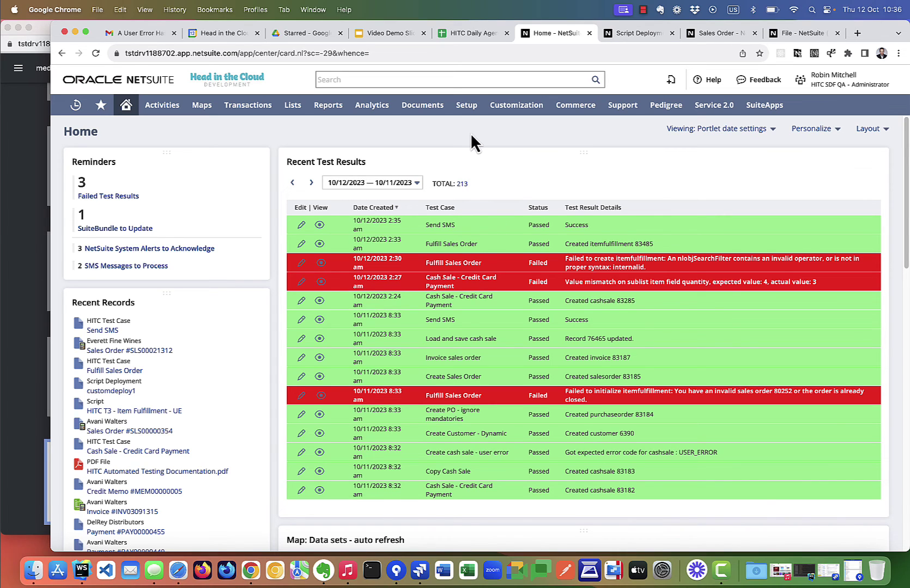
{"action": "left_click", "coordinate": [416, 183]}
{"action": "left_click", "coordinate": [424, 189]}
Close the script deployment and sales order tabs and switch to the other account
{"action": "left_click", "coordinate": [671, 33]}
{"action": "left_click", "coordinate": [671, 33]}
{"action": "left_click", "coordinate": [671, 33]}
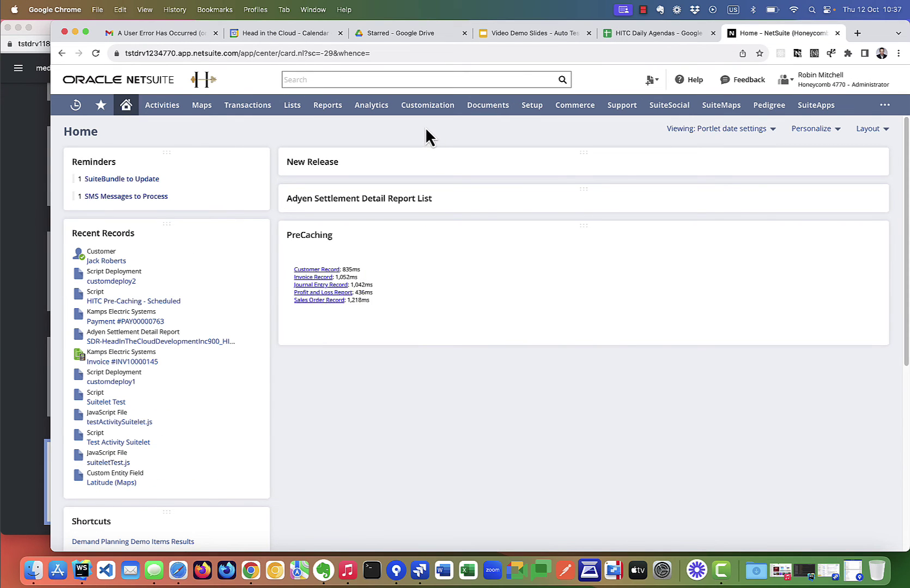
Search the installable bundles for 'head in the cloud auto'
{"action": "mouse_move", "coordinate": [433, 106]}
{"action": "mouse_move", "coordinate": [453, 274]}
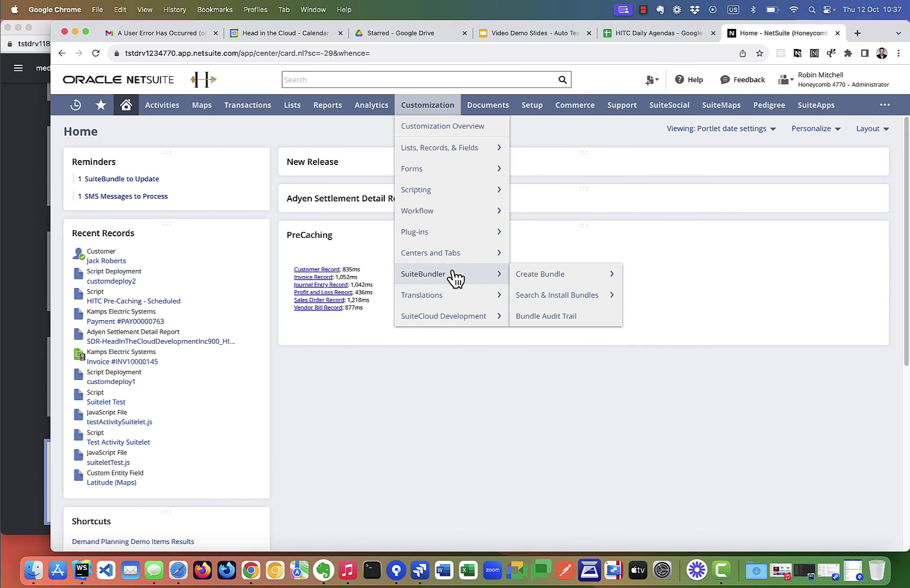
{"action": "left_click", "coordinate": [561, 297]}
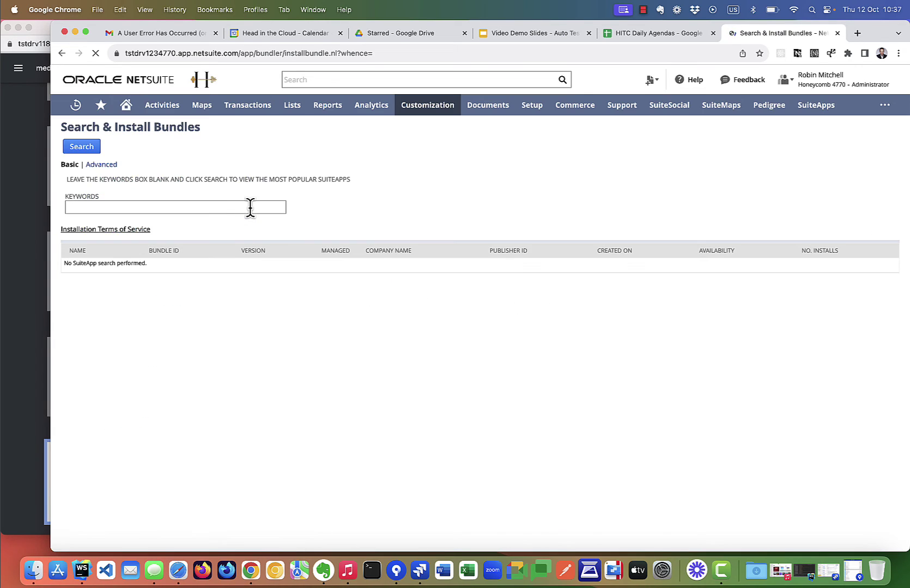
{"action": "left_click", "coordinate": [224, 207]}
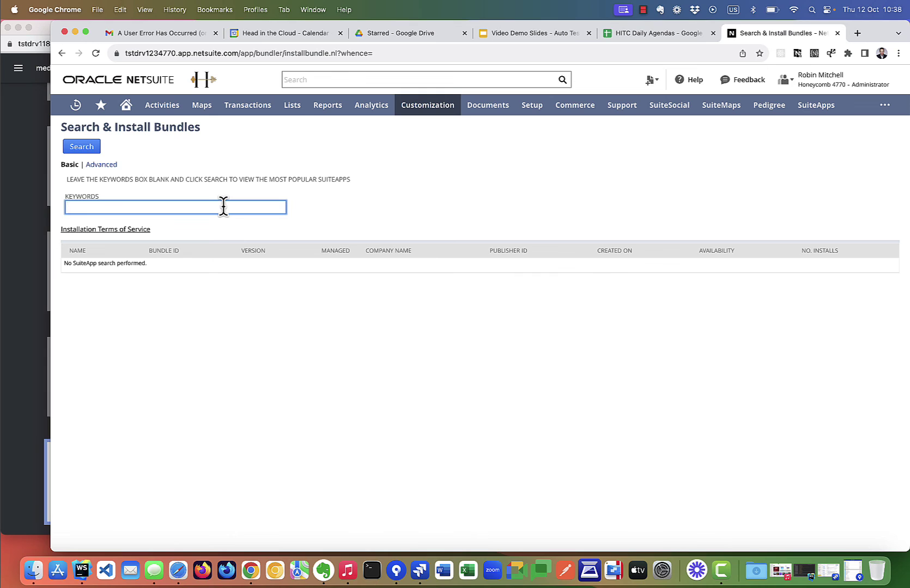
{"action": "type", "text": "head in the cloud auto"}
{"action": "key", "text": "Return"}
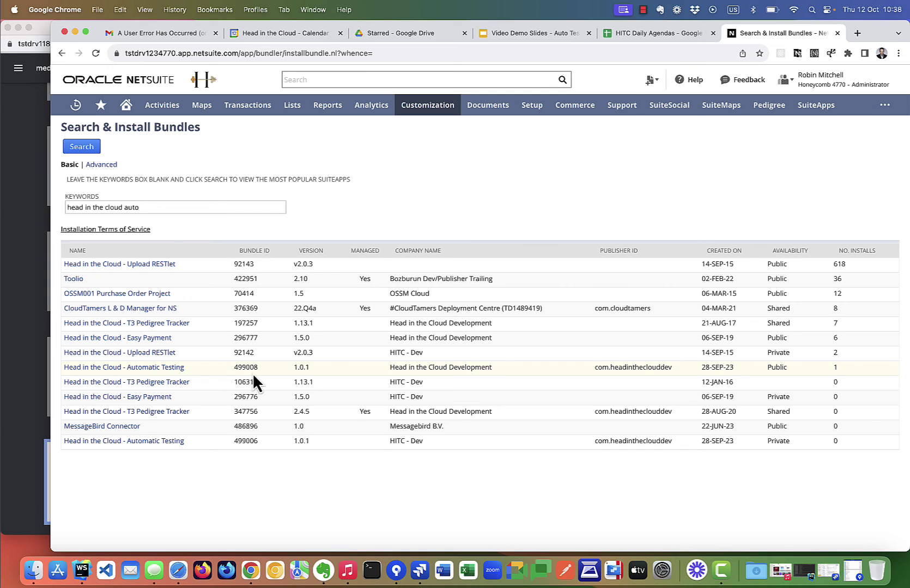
Install bundle 499008 Head in the Cloud - Automatic Testing, accepting its terms, and refresh Installed Bundles
{"action": "left_click", "coordinate": [155, 370]}
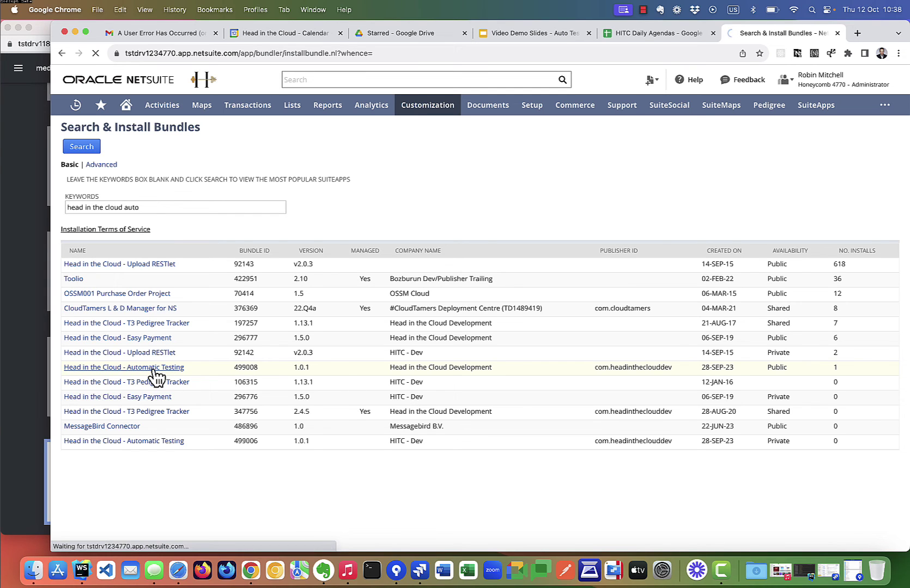
{"action": "left_click", "coordinate": [131, 163]}
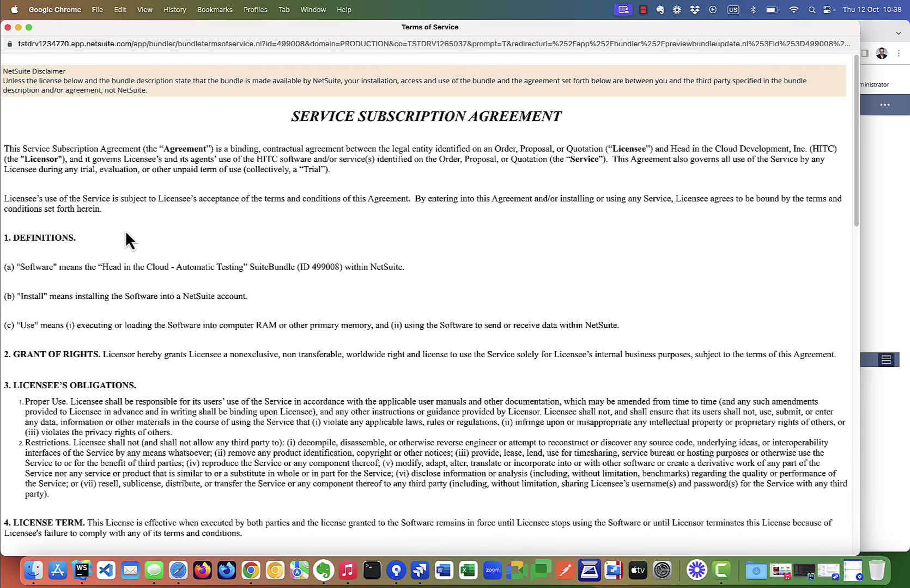
{"action": "scroll", "coordinate": [256, 327], "scroll_direction": "down", "scroll_amount": 20}
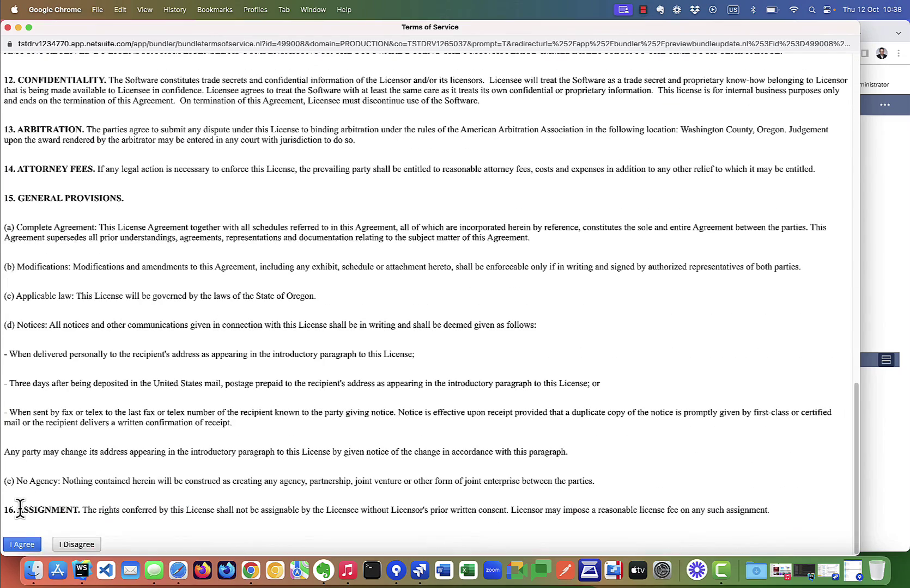
{"action": "left_click", "coordinate": [22, 545]}
{"action": "left_click", "coordinate": [138, 148]}
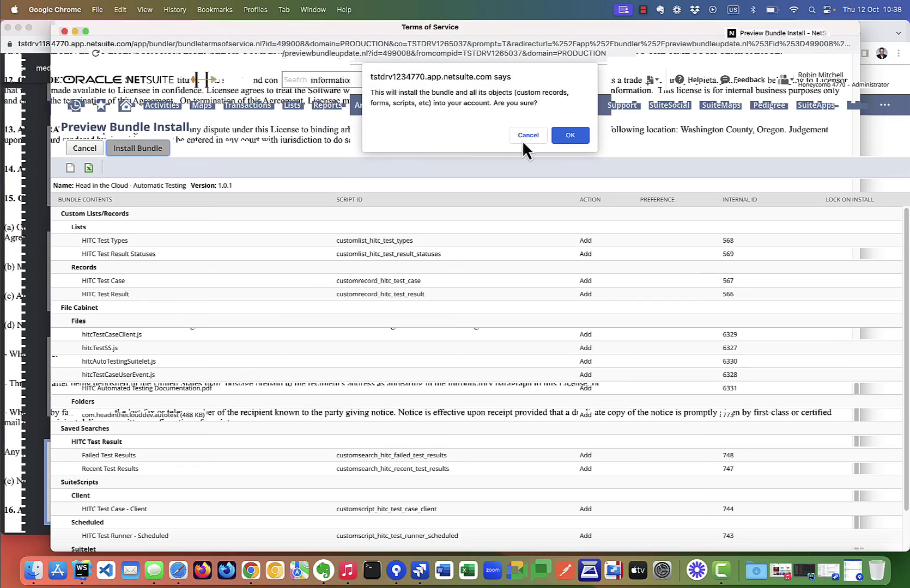
{"action": "key", "text": "Return"}
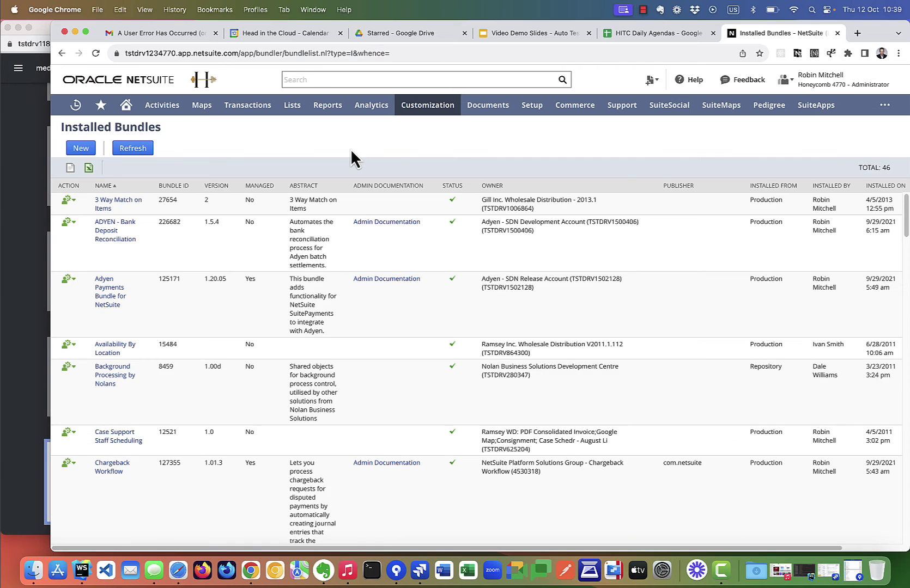
{"action": "left_click", "coordinate": [146, 152]}
{"action": "scroll", "coordinate": [149, 304], "scroll_direction": "down", "scroll_amount": 15}
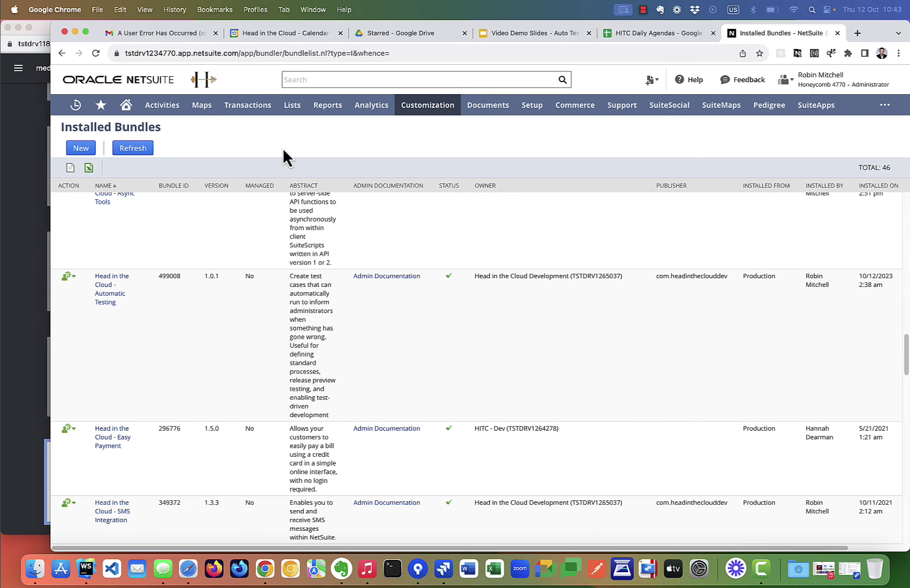
Create a new HITC Test Case record via Lists > Custom > HITC Test Case > New
{"action": "left_click", "coordinate": [283, 157]}
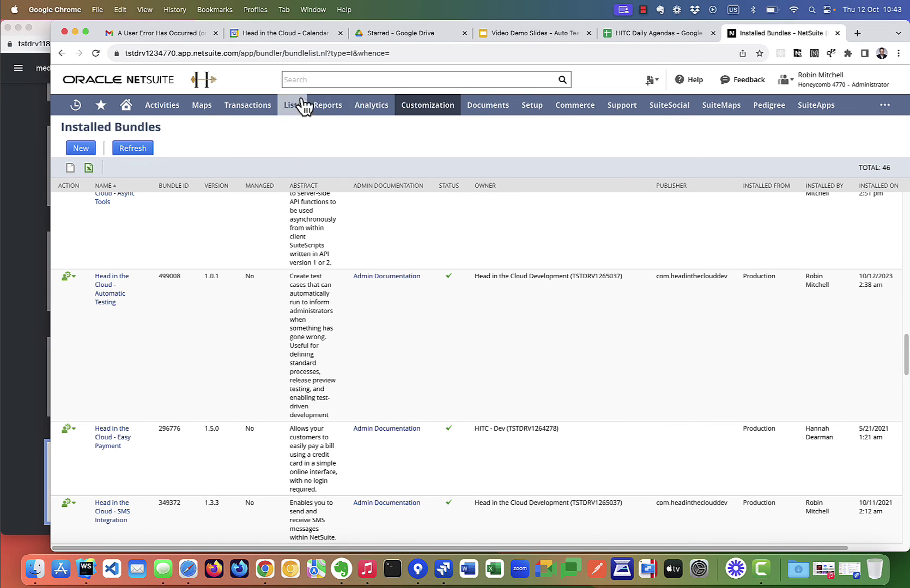
{"action": "mouse_move", "coordinate": [298, 105]}
{"action": "mouse_move", "coordinate": [324, 390]}
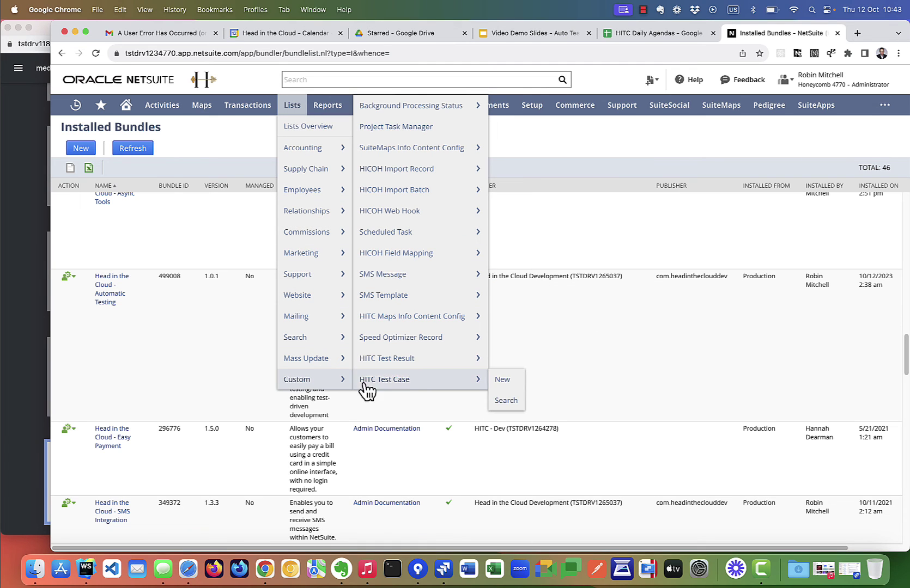
{"action": "left_click", "coordinate": [420, 380]}
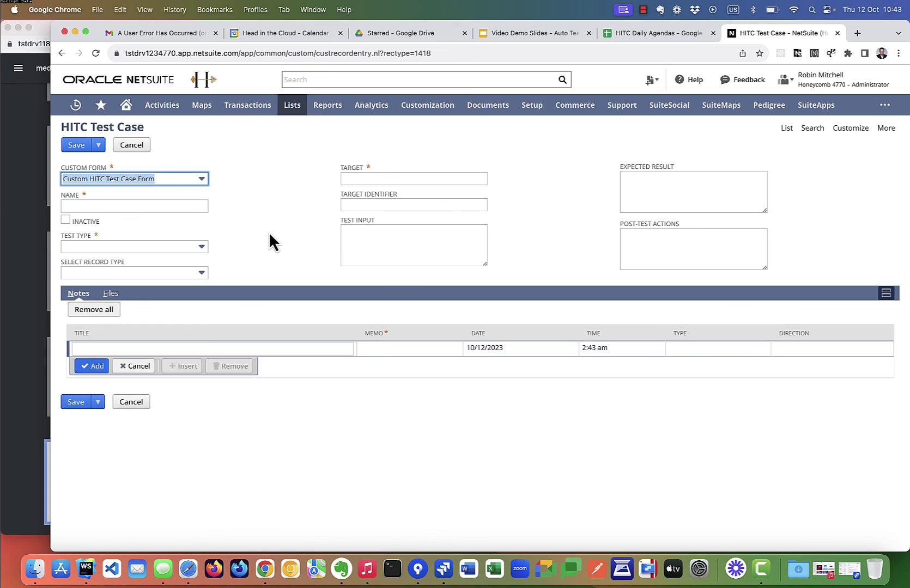
In a new Home tab, add Failed Test Results to the Reminders portlet and save
{"action": "left_click", "coordinate": [126, 105], "text": "super"}
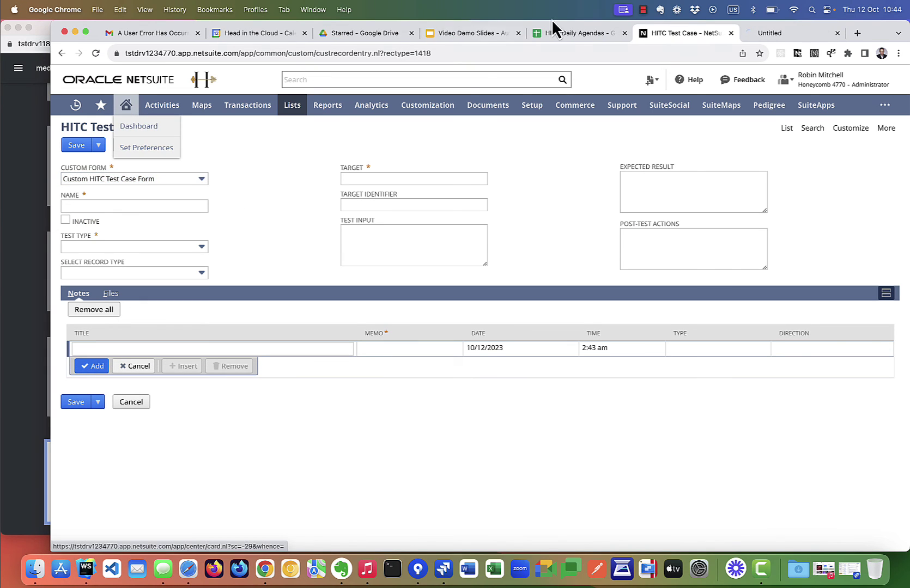
{"action": "left_click", "coordinate": [749, 33]}
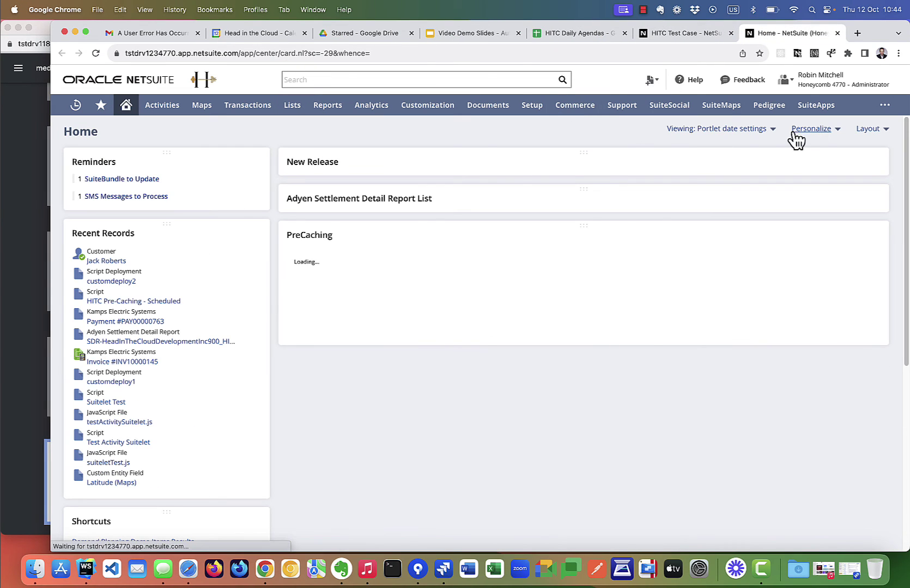
{"action": "left_click", "coordinate": [817, 130]}
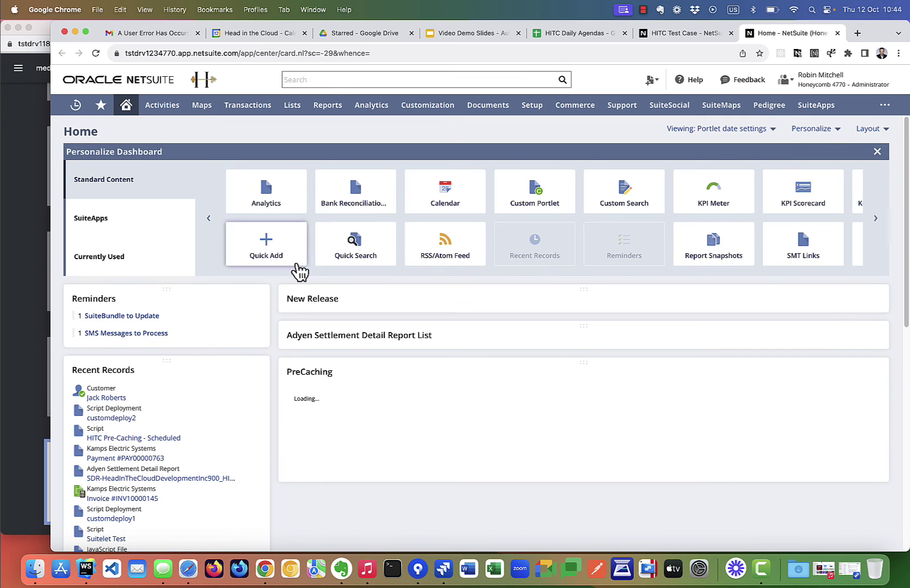
{"action": "left_click", "coordinate": [251, 317]}
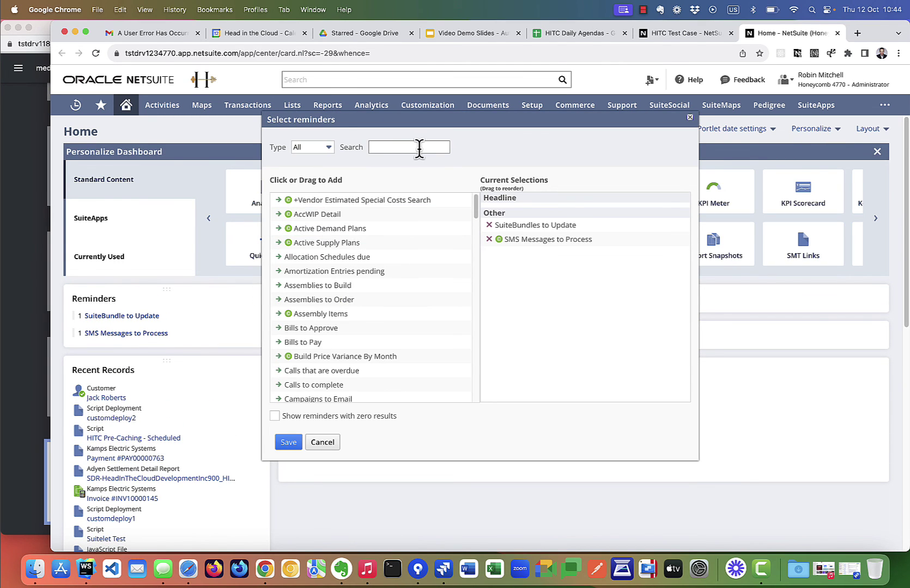
{"action": "scroll", "coordinate": [360, 294], "scroll_direction": "down", "scroll_amount": 10}
{"action": "scroll", "coordinate": [357, 299], "scroll_direction": "down", "scroll_amount": 5}
{"action": "scroll", "coordinate": [358, 299], "scroll_direction": "up", "scroll_amount": 10}
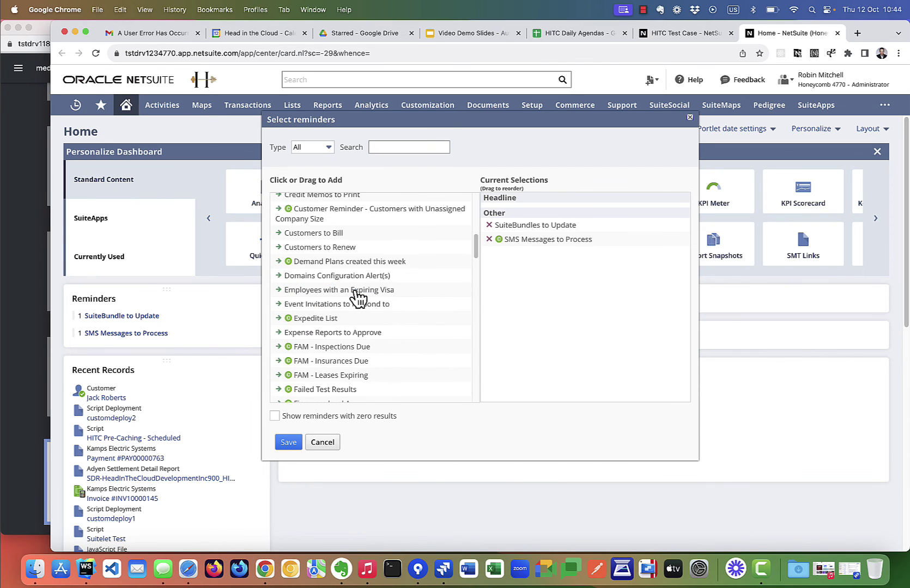
{"action": "scroll", "coordinate": [335, 338], "scroll_direction": "down", "scroll_amount": 1}
{"action": "left_click", "coordinate": [324, 370]}
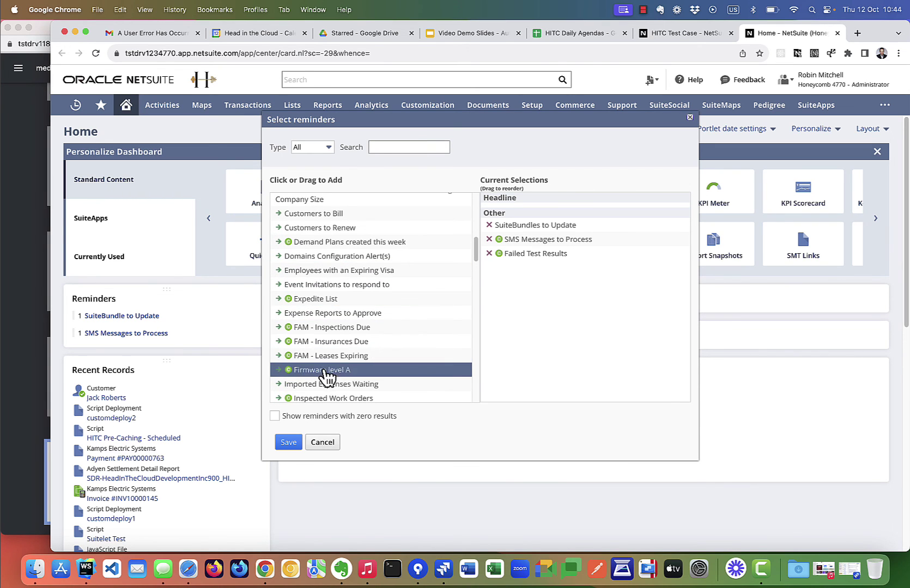
{"action": "left_click", "coordinate": [289, 442]}
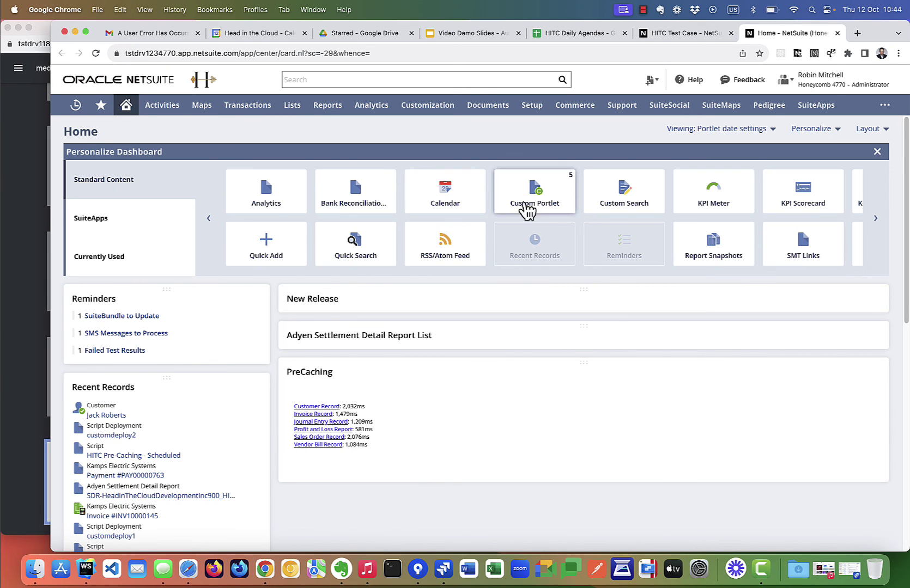
Add a Custom Search portlet showing Recent Test Results, with Allow Inline Editing unchecked
{"action": "left_click", "coordinate": [648, 187]}
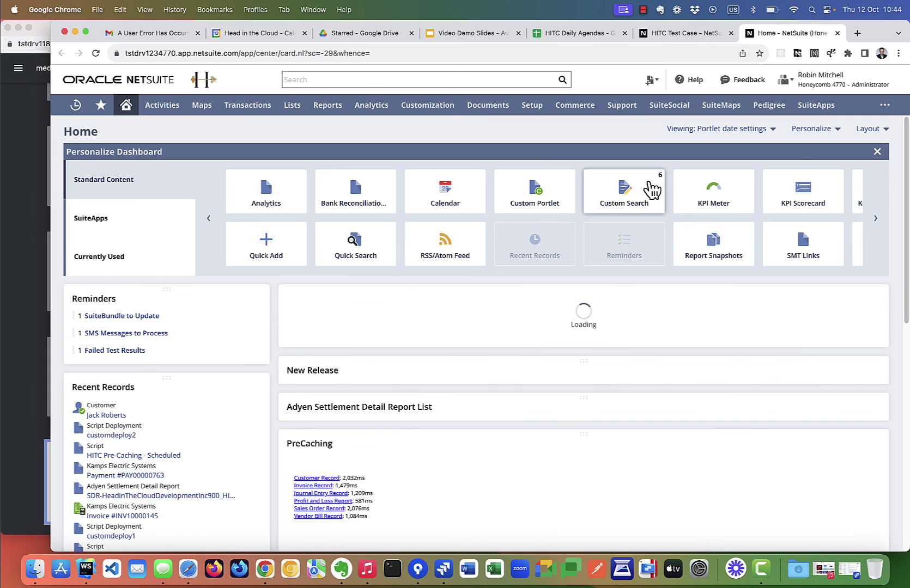
{"action": "left_click", "coordinate": [877, 152]}
{"action": "left_click", "coordinate": [878, 161]}
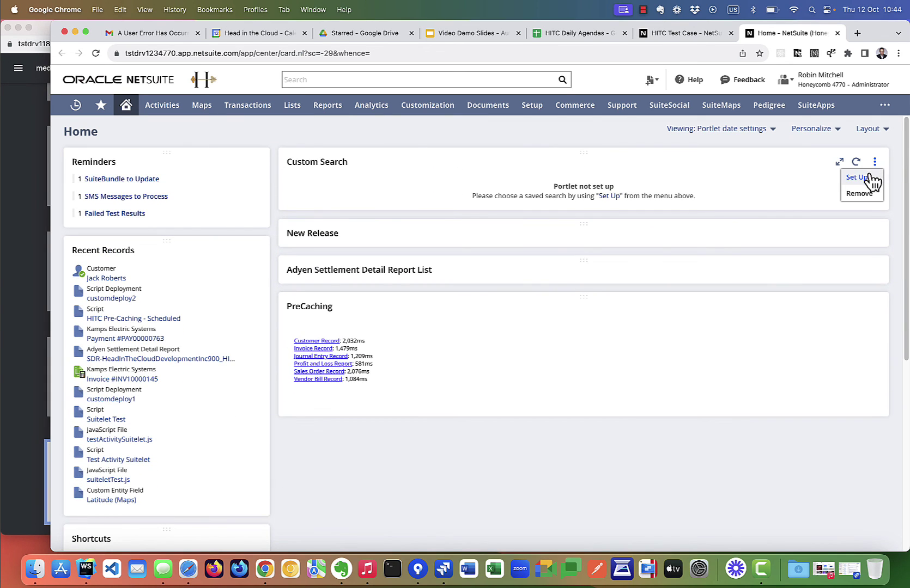
{"action": "left_click", "coordinate": [872, 177]}
{"action": "left_click", "coordinate": [406, 271]}
{"action": "type", "text": "rece"}
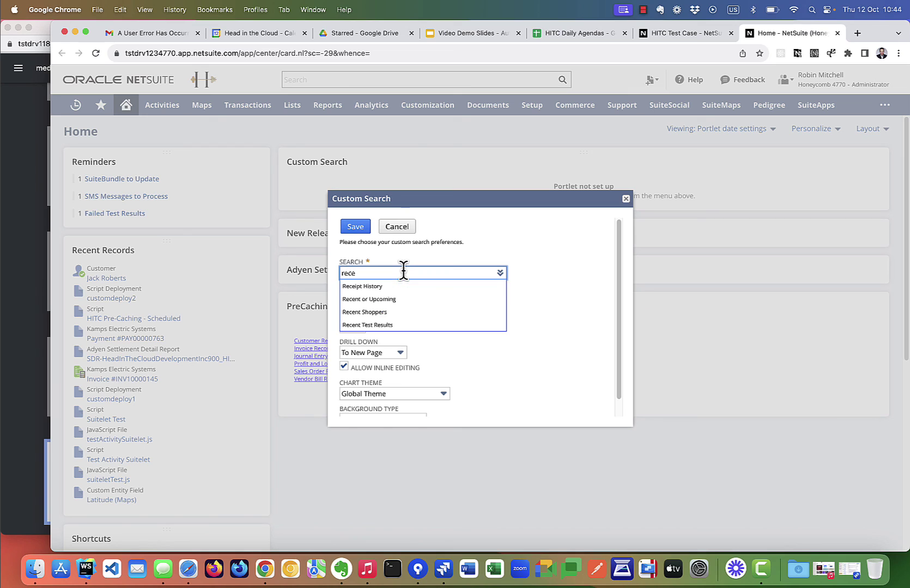
{"action": "left_click", "coordinate": [405, 324]}
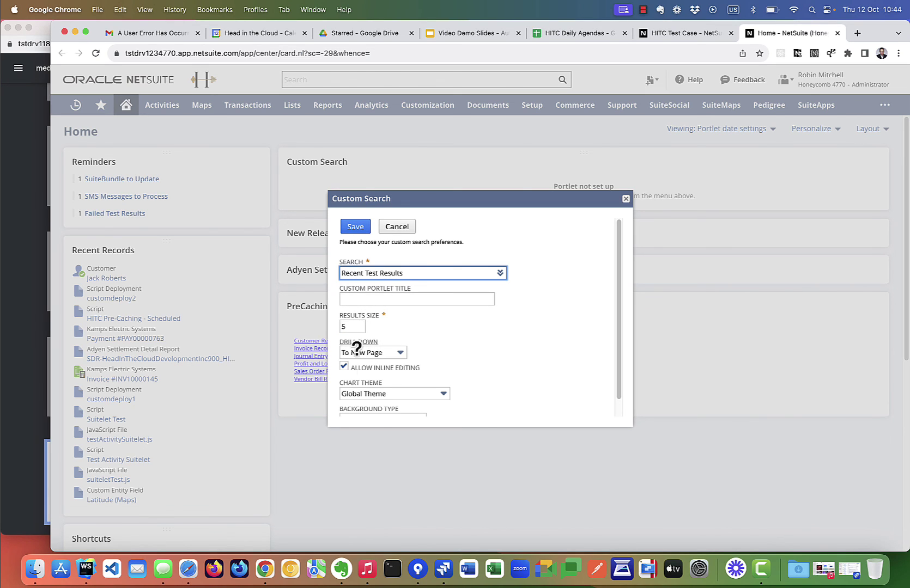
{"action": "left_click", "coordinate": [345, 366]}
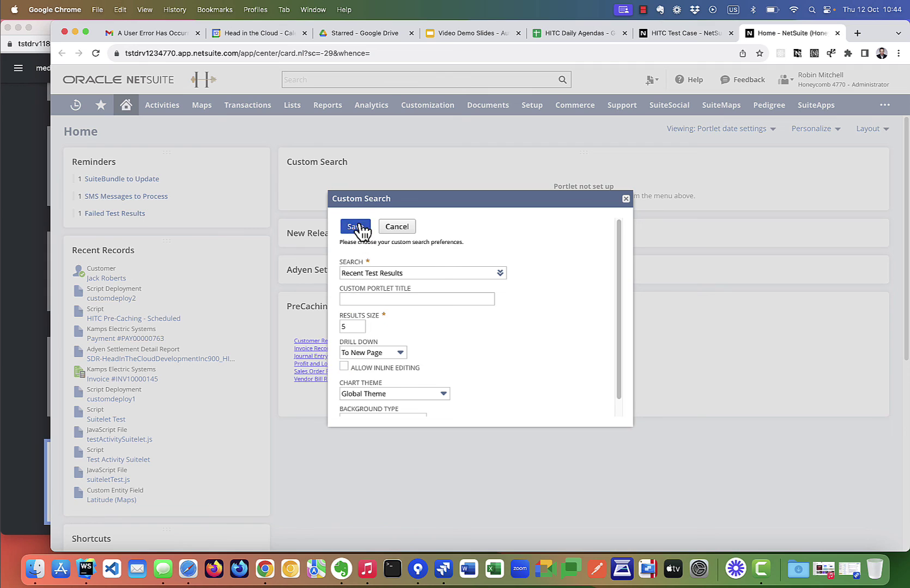